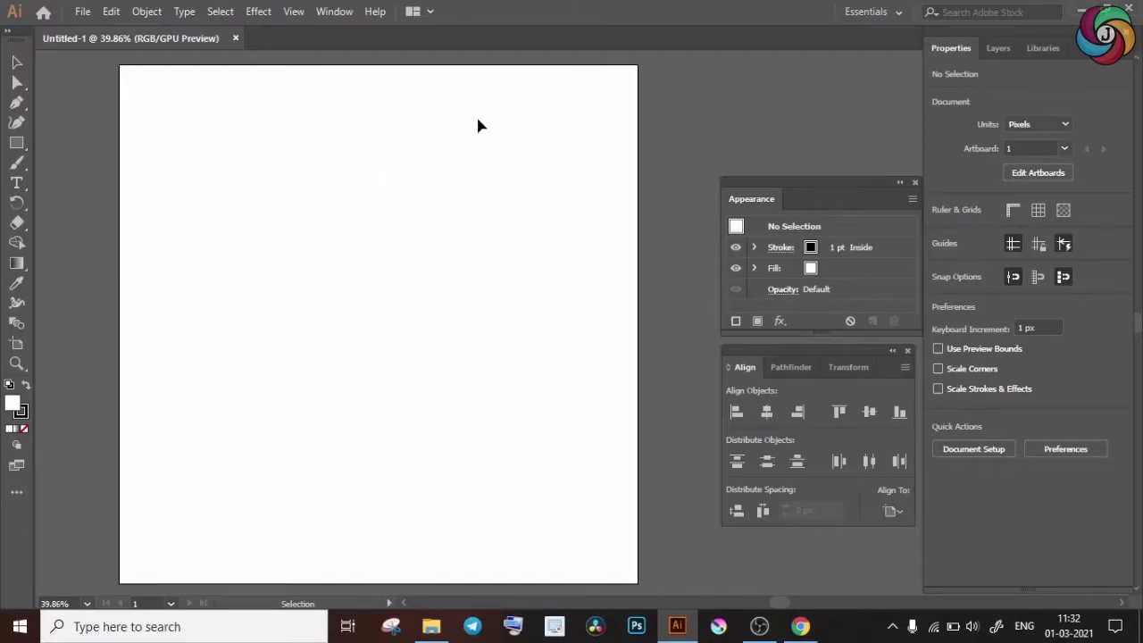
# Activate the Rectangle Tool and expand its flyout of basic shape tools
pyautogui.click(17, 145)
pyautogui.click(18, 148)
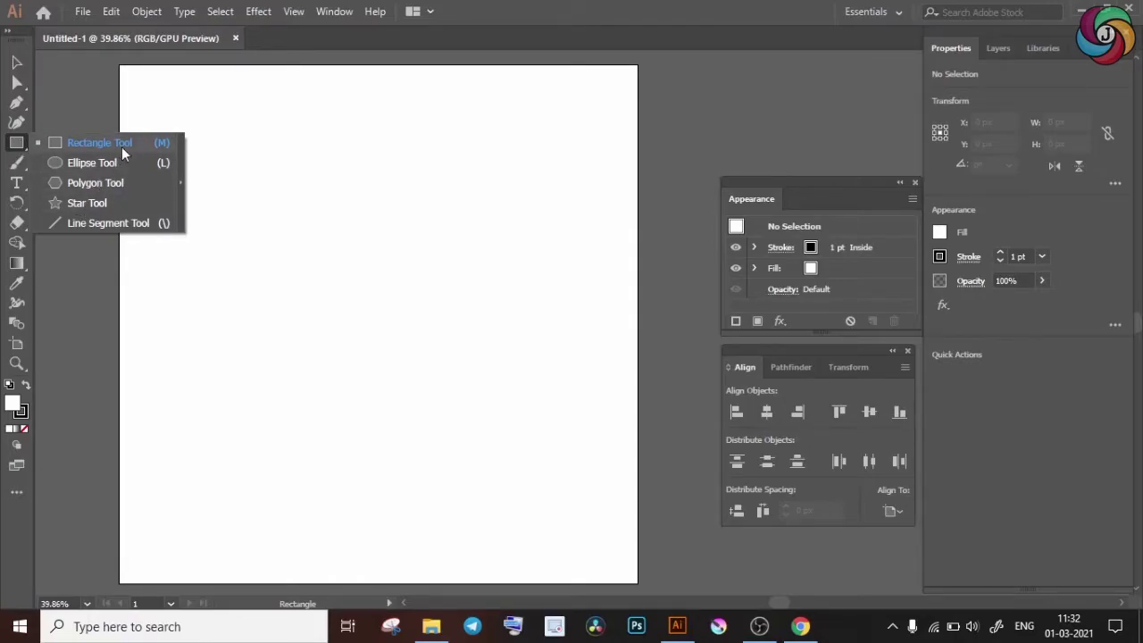
# Draw a tall oval at top left and a circle to its right
pyautogui.click(107, 165)
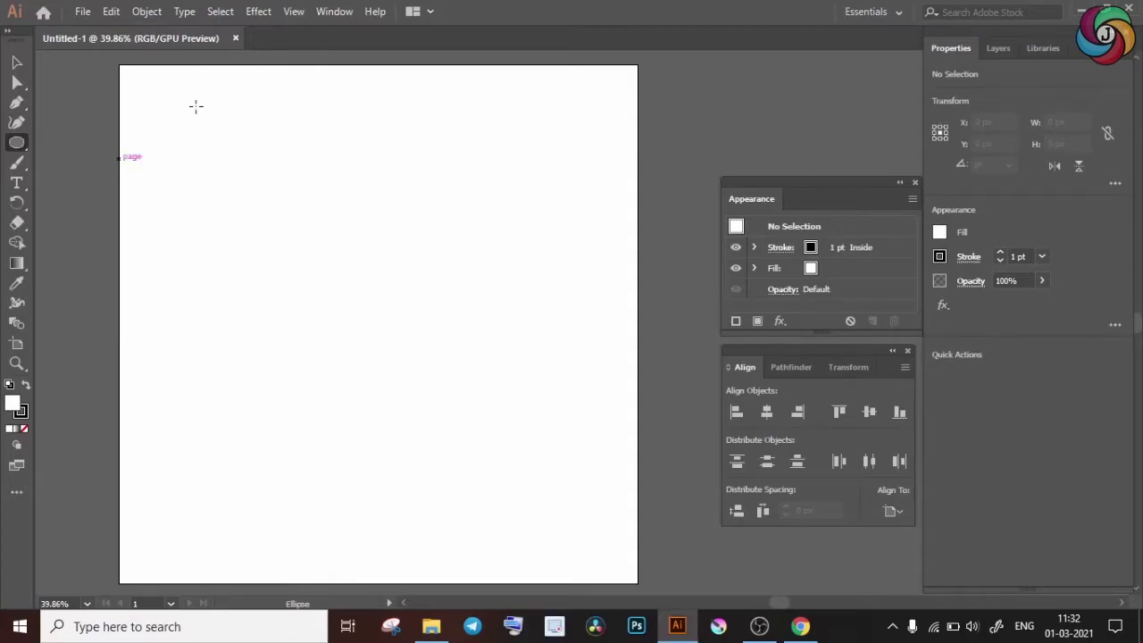
pyautogui.moveTo(221, 119)
pyautogui.mouseDown()
pyautogui.moveTo(288, 227)
pyautogui.moveTo(285, 218)
pyautogui.mouseUp()
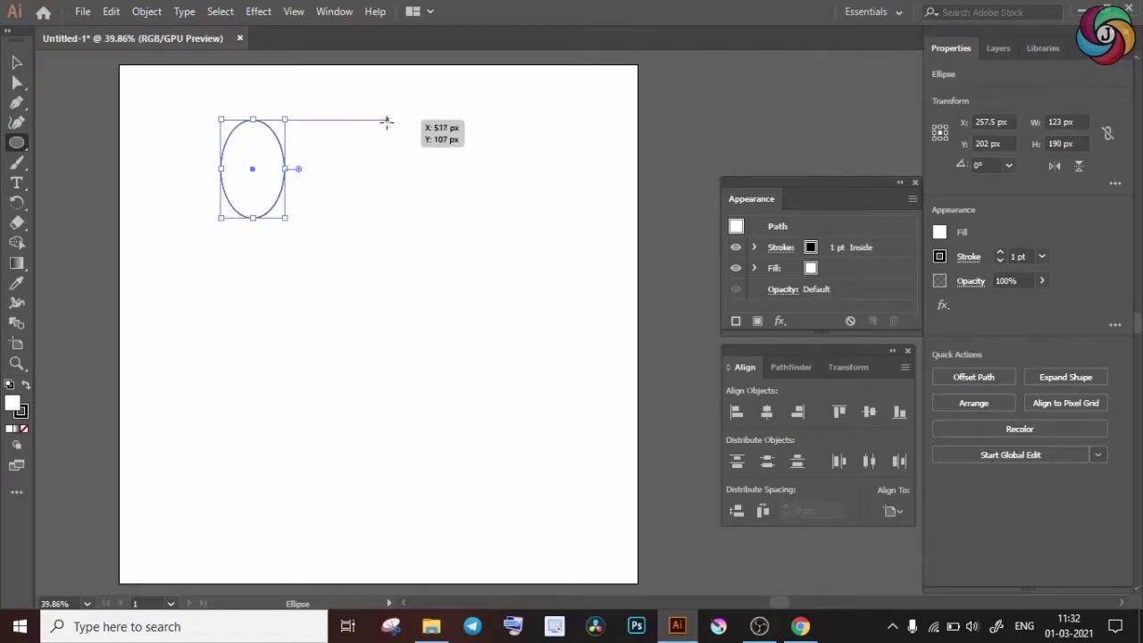
pyautogui.moveTo(372, 115)
pyautogui.mouseDown()
pyautogui.moveTo(496, 230)
pyautogui.moveTo(487, 212)
pyautogui.mouseUp()
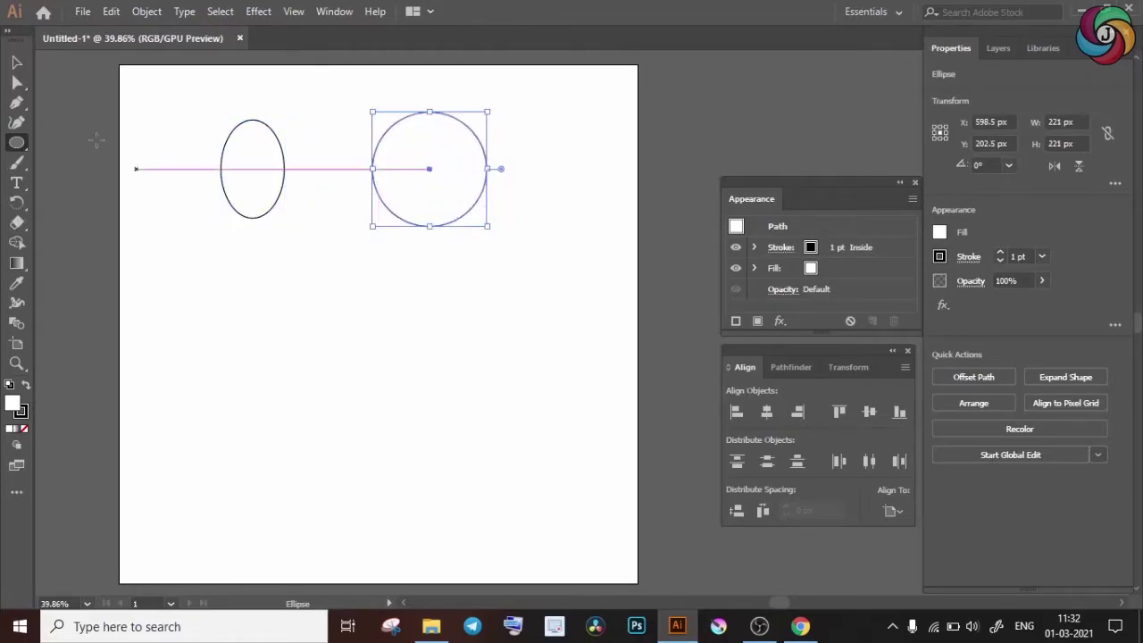
# Draw a wide rectangle below the oval and a square below the circle
pyautogui.click(18, 145)
pyautogui.click(56, 142)
pyautogui.moveTo(176, 256); pyautogui.dragTo(304, 323)
pyautogui.moveTo(365, 262); pyautogui.dragTo(455, 310)
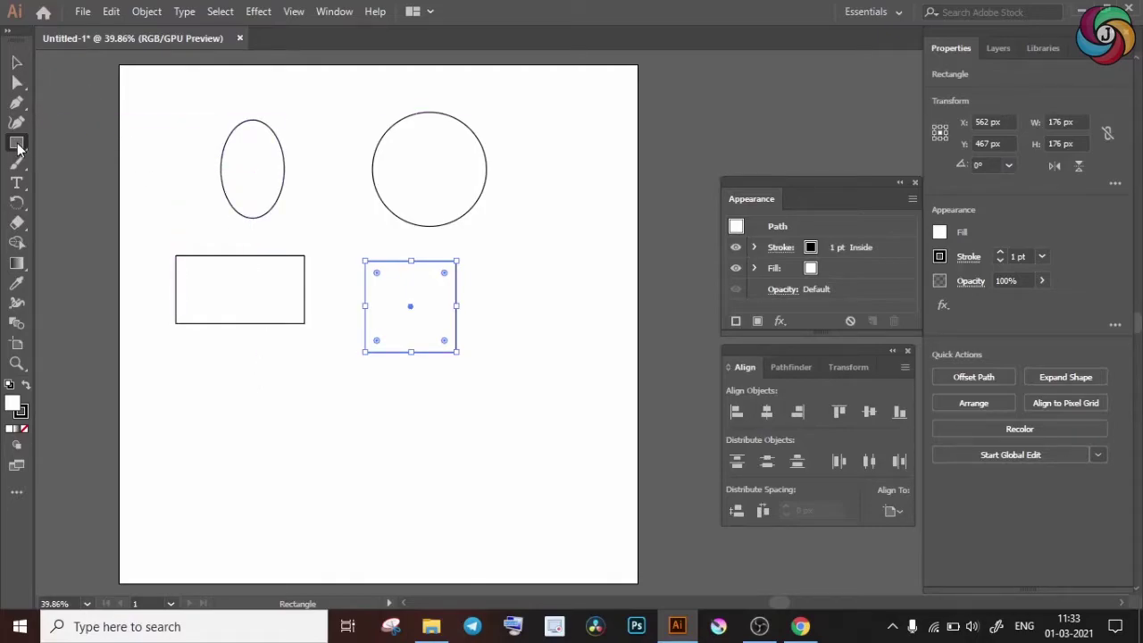
# Draw a triangle with the Polygon Tool and a large star overlapping the square
pyautogui.moveTo(17, 144); pyautogui.dragTo(72, 182)
pyautogui.moveTo(184, 379)
pyautogui.mouseDown()
pyautogui.moveTo(235, 420)
pyautogui.moveTo(218, 437)
pyautogui.moveTo(225, 407)
pyautogui.mouseUp()
pyautogui.press('Down')
pyautogui.press('Down')
pyautogui.press('Down')
pyautogui.moveTo(16, 143); pyautogui.dragTo(67, 205)
pyautogui.moveTo(474, 268); pyautogui.dragTo(548, 361)
# Round all the rectangle's corners by about 11 px with its live corner widget
pyautogui.press('v')
pyautogui.click(564, 357)
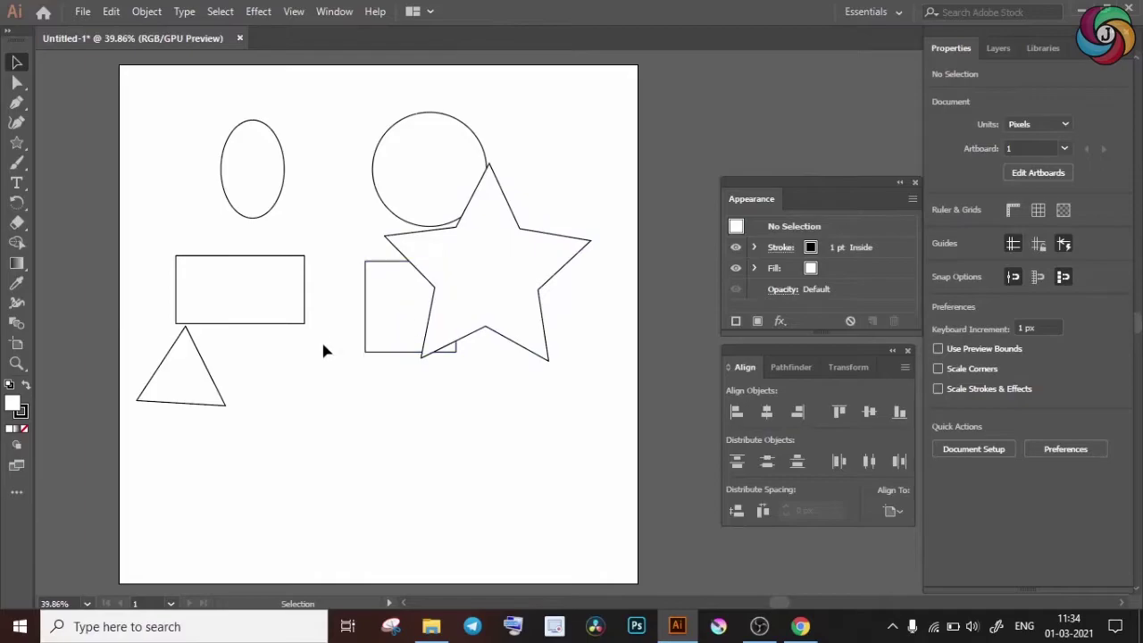
pyautogui.hotkey('ctrl', '+')
pyautogui.hotkey('ctrl', '+')
pyautogui.hscroll(-5, 381, 332)
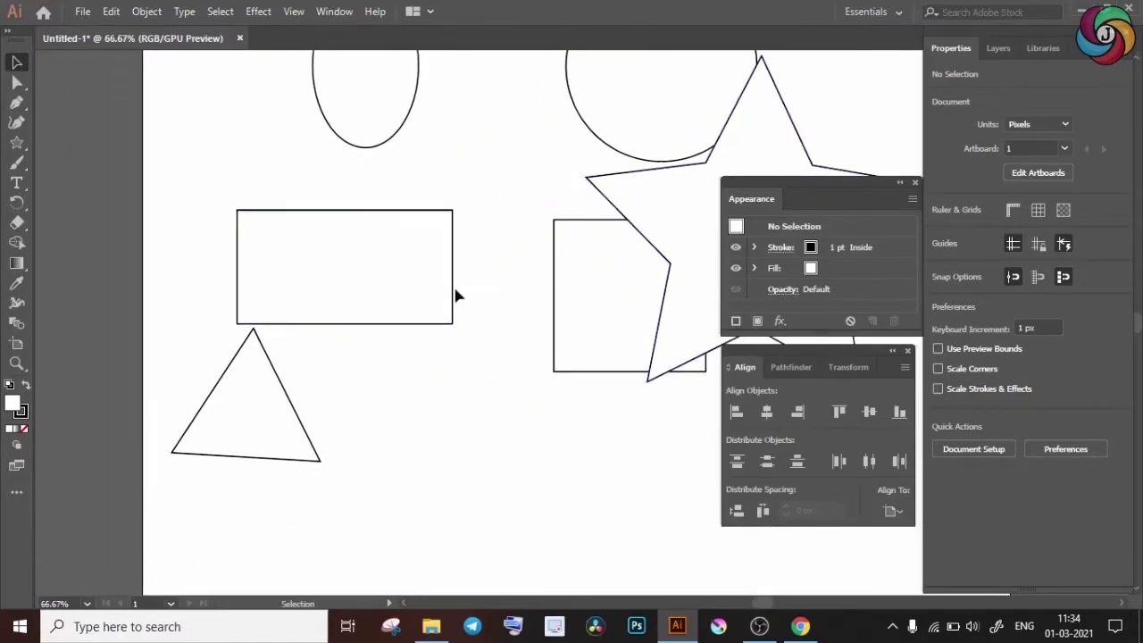
pyautogui.click(450, 299)
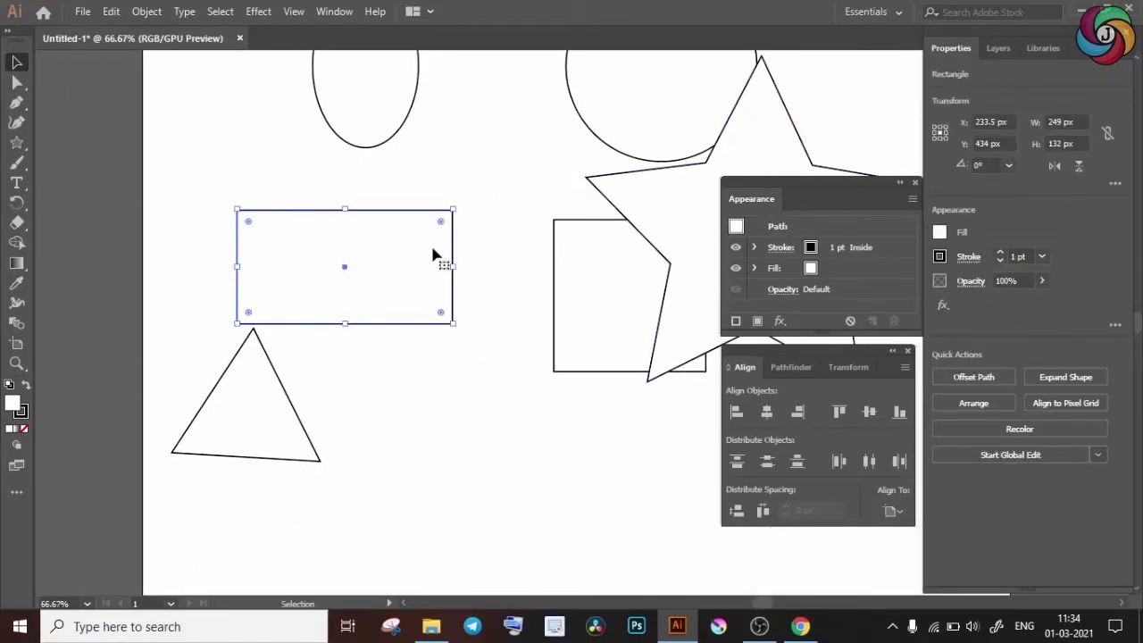
pyautogui.hotkey('ctrl', '-')
pyautogui.hotkey('ctrl', '-')
pyautogui.hotkey('ctrl', '+')
pyautogui.hotkey('ctrl', '+')
pyautogui.hotkey('ctrl', '+')
pyautogui.hotkey('ctrl', '+')
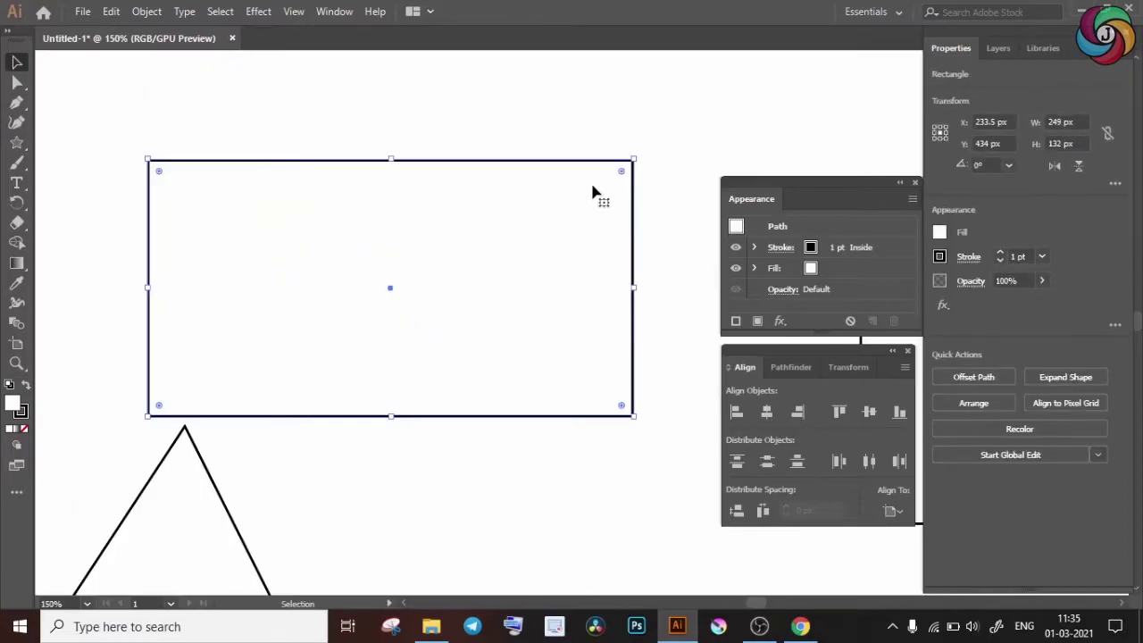
pyautogui.moveTo(622, 171); pyautogui.dragTo(614, 188)
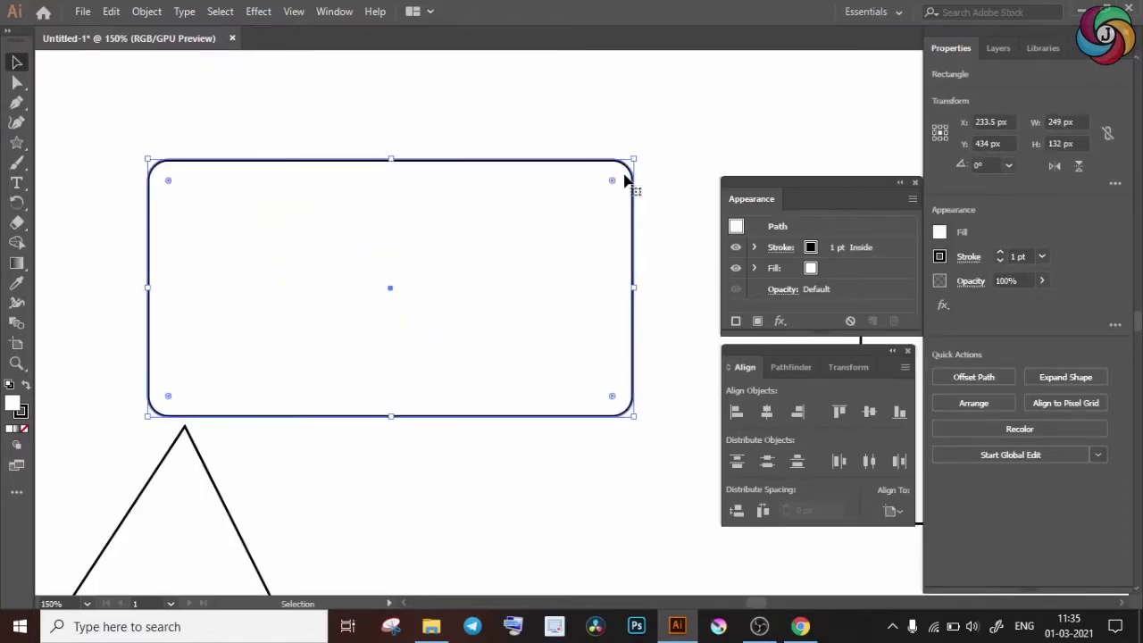
pyautogui.click(693, 134)
# Try rounding all three triangle corners, then undo that rounding
pyautogui.hotkey('ctrl', '-')
pyautogui.hotkey('ctrl', '-')
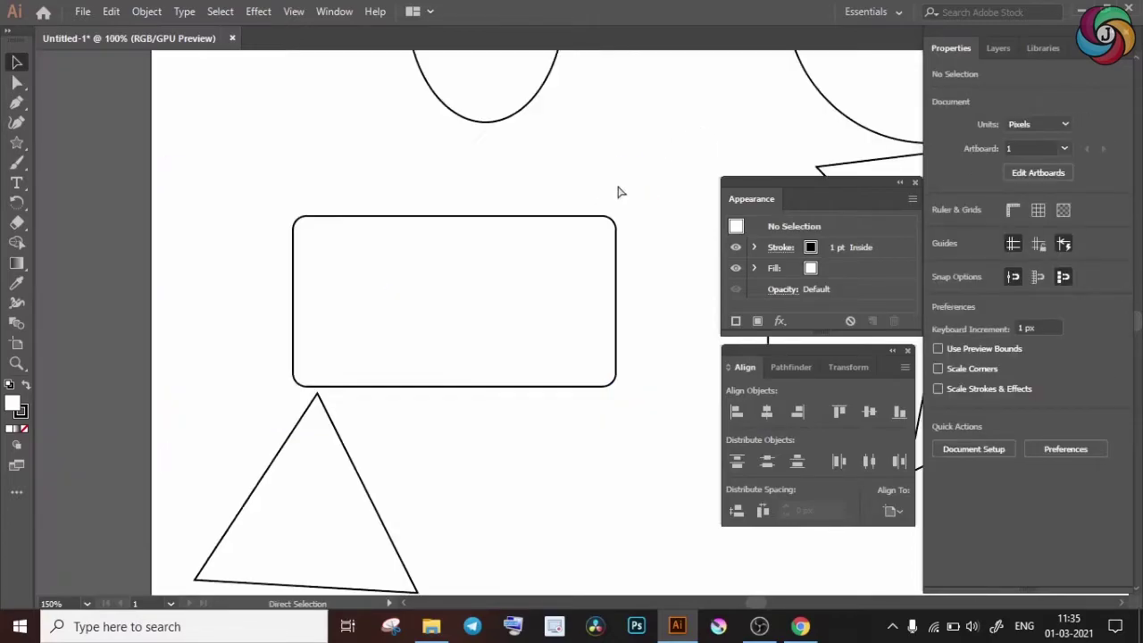
pyautogui.moveTo(594, 182); pyautogui.dragTo(475, 104)
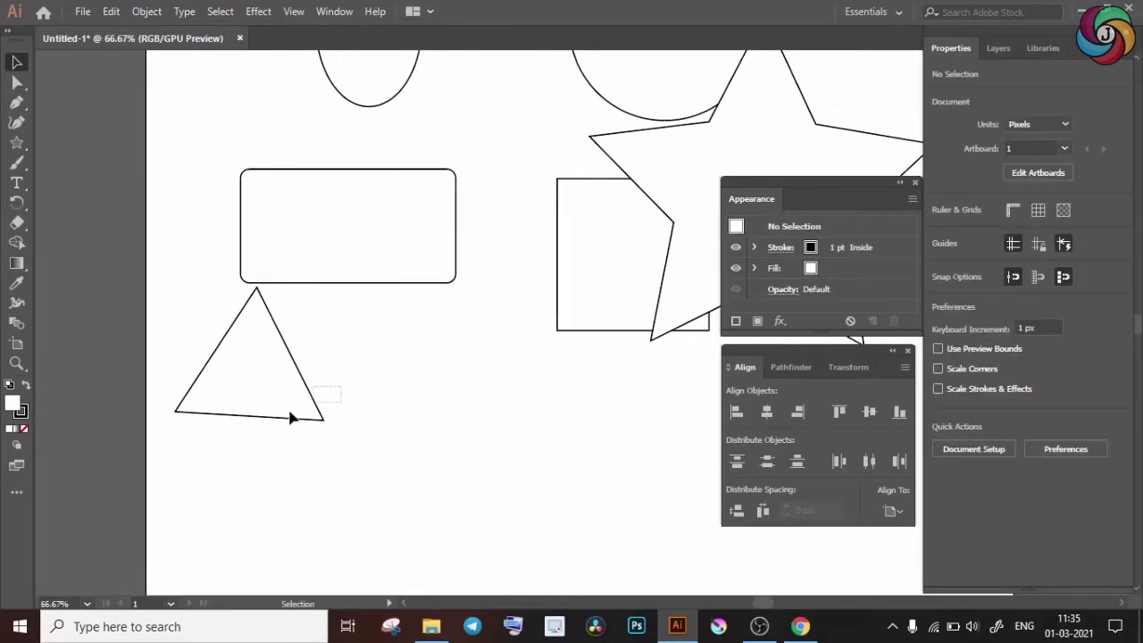
pyautogui.click(293, 415)
pyautogui.moveTo(313, 420); pyautogui.dragTo(305, 411)
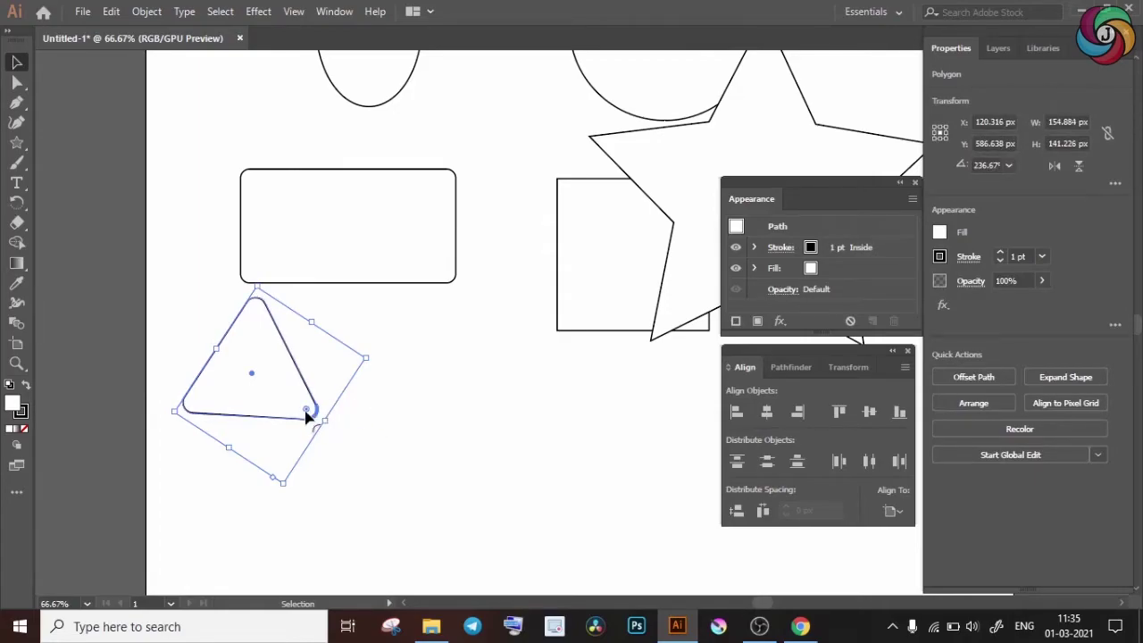
pyautogui.click(403, 404)
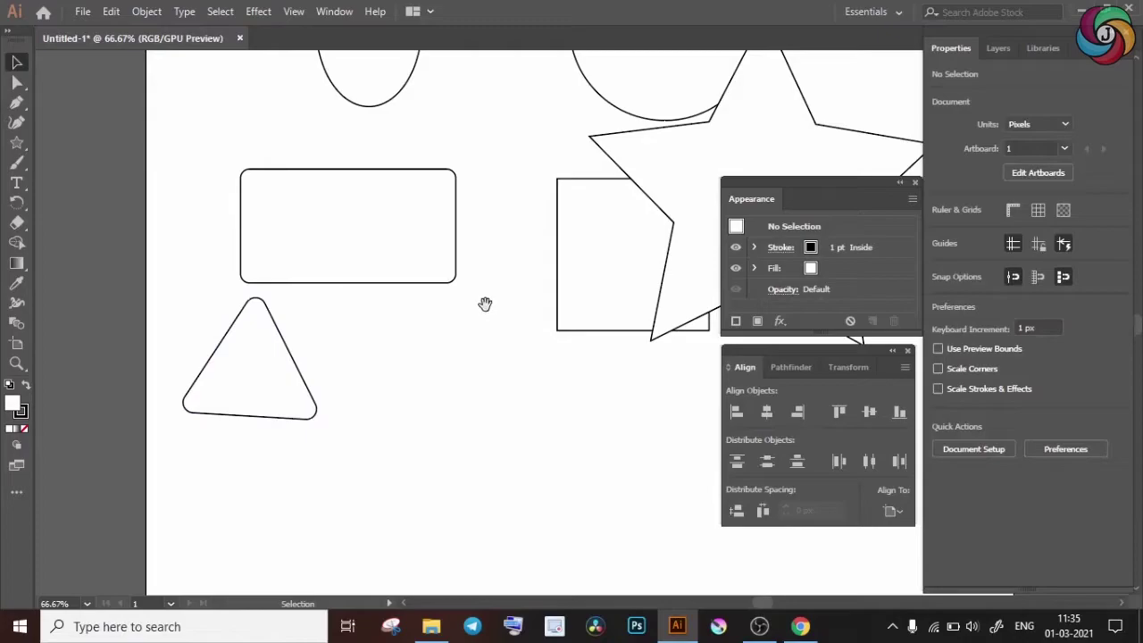
pyautogui.scroll(3, 485, 268)
pyautogui.moveTo(418, 269); pyautogui.dragTo(420, 270)
pyautogui.click(457, 442)
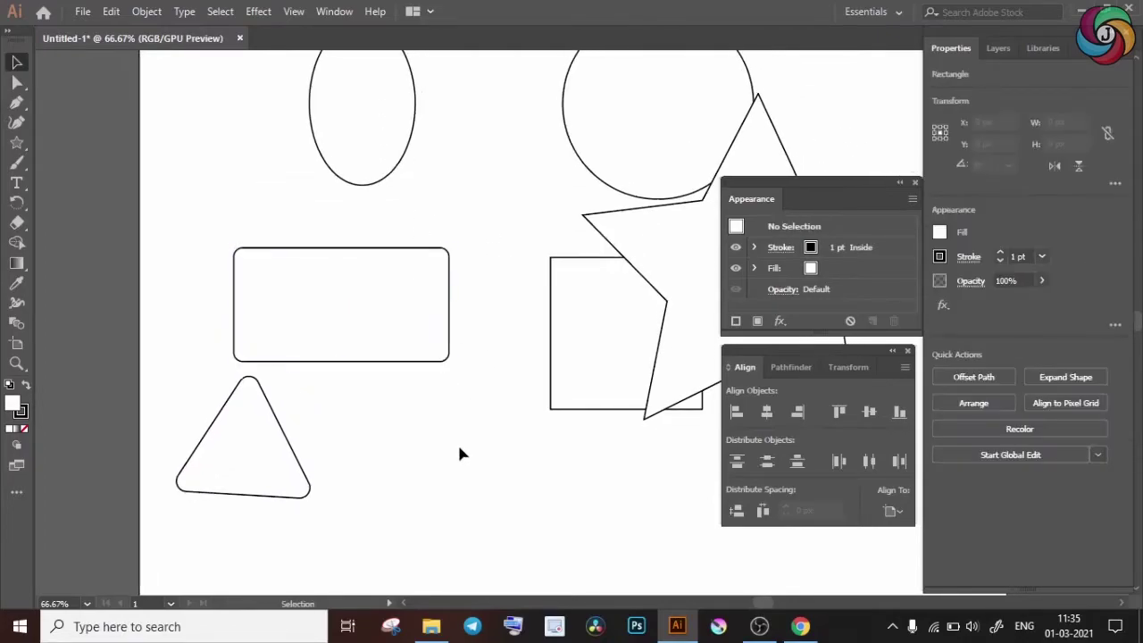
pyautogui.hotkey('ctrl', 'z')
pyautogui.moveTo(454, 463); pyautogui.dragTo(477, 392)
pyautogui.click(475, 404)
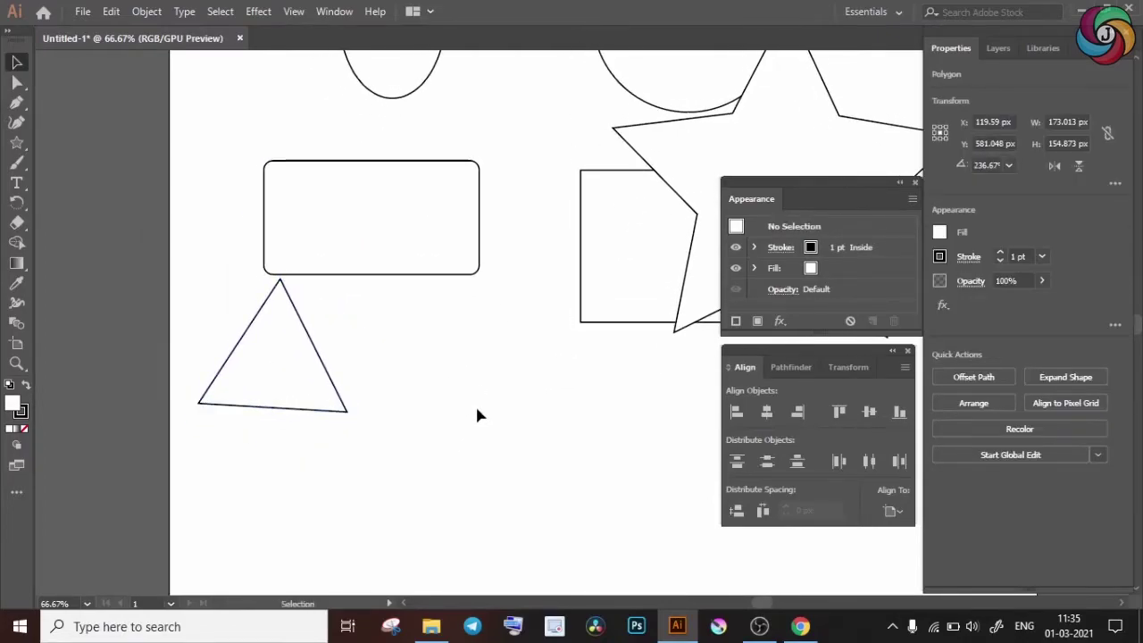
# Round only the triangle's bottom-right corner using the Direct Selection Tool
pyautogui.click(346, 355)
pyautogui.press('a')
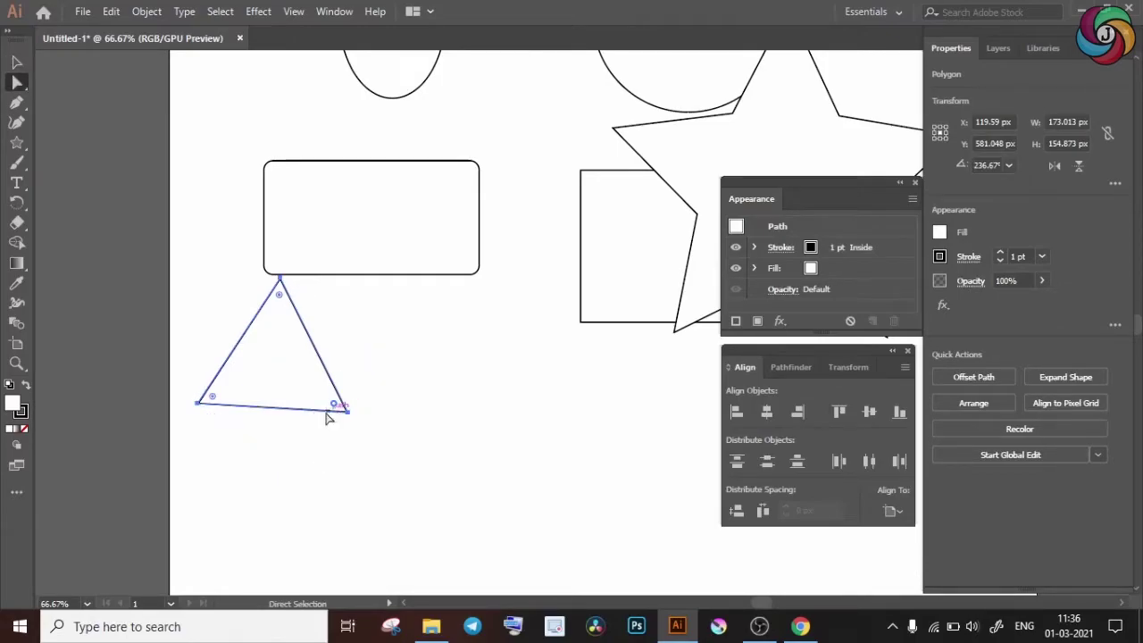
pyautogui.moveTo(333, 407); pyautogui.dragTo(317, 393)
pyautogui.press('v')
pyautogui.click(467, 381)
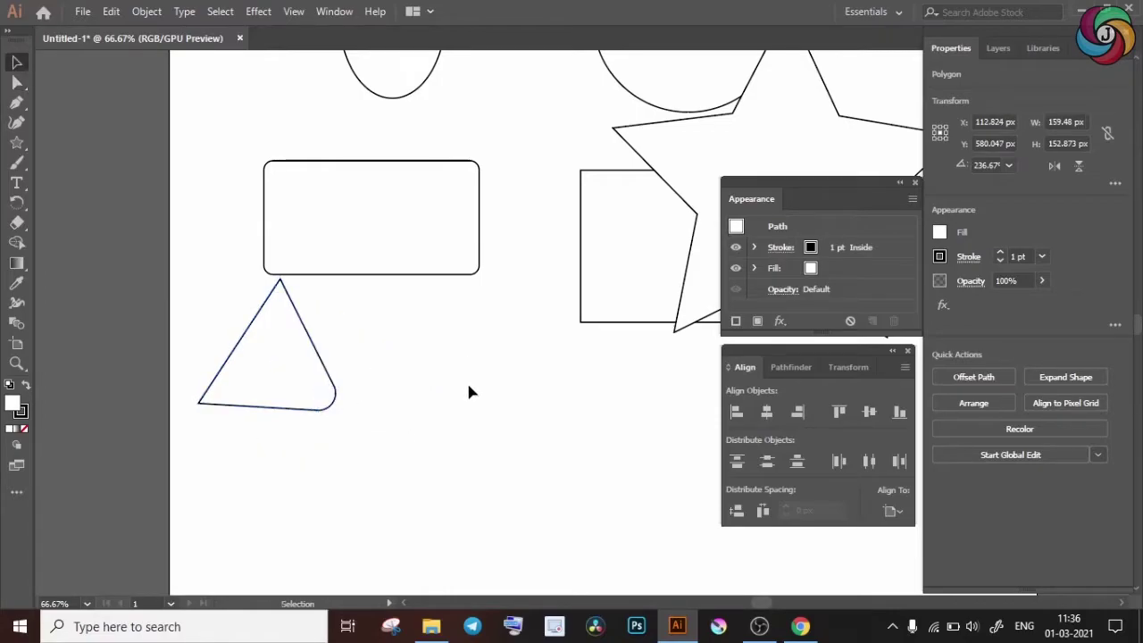
# Fill the small rounded rectangle with cyan from the Properties Fill swatch
pyautogui.hotkey('ctrl', '-')
pyautogui.hotkey('ctrl', '-')
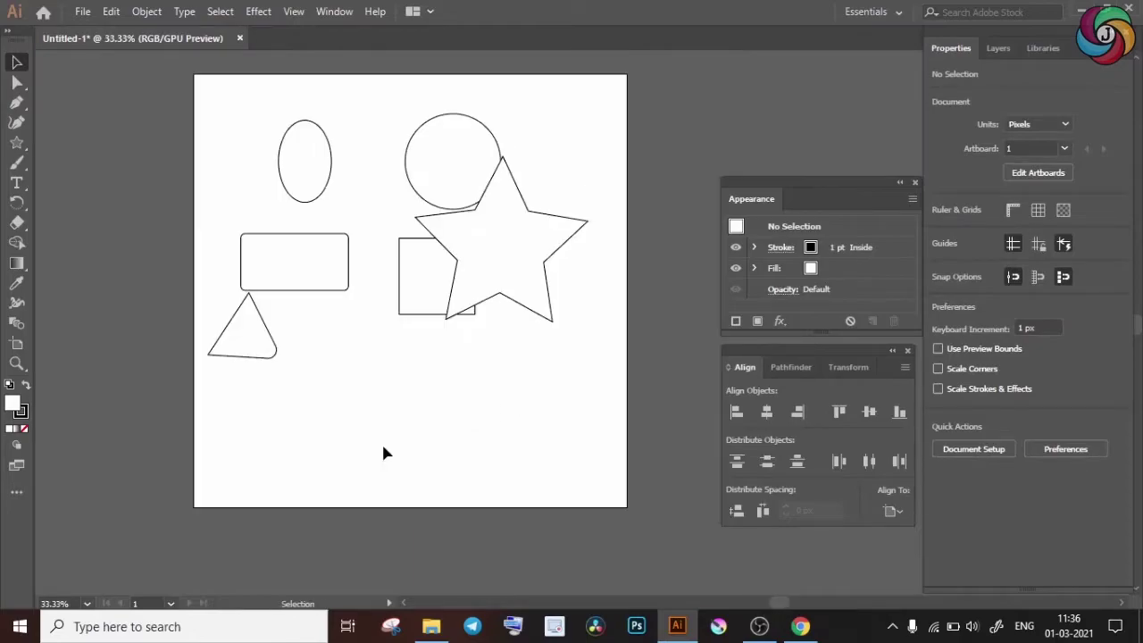
pyautogui.click(250, 258)
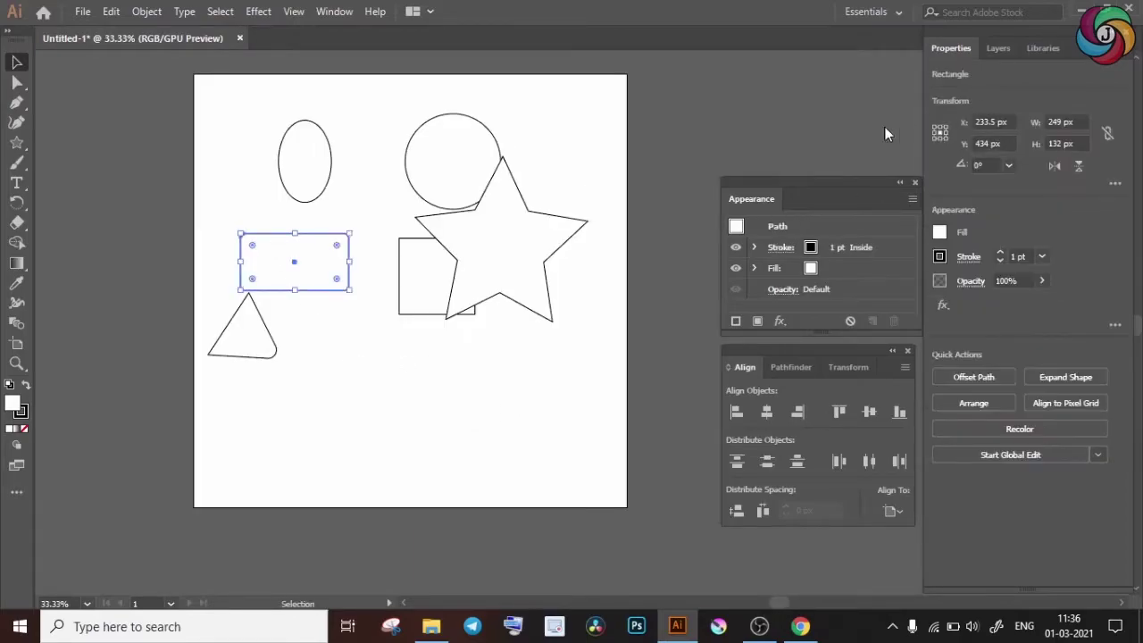
pyautogui.click(372, 369)
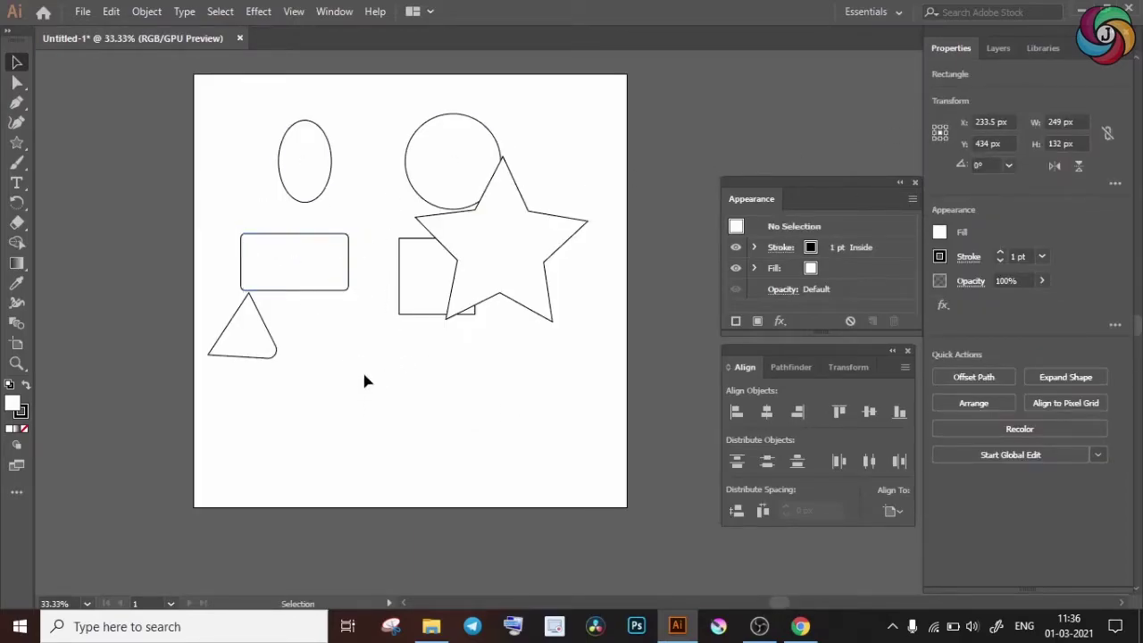
pyautogui.click(318, 255)
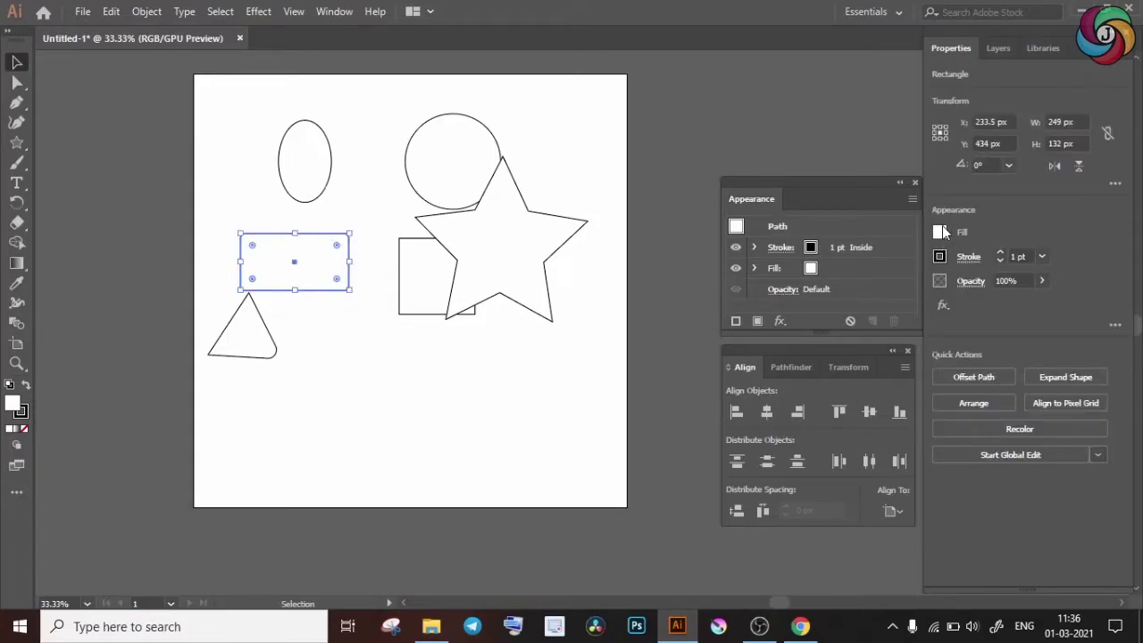
pyautogui.click(994, 54)
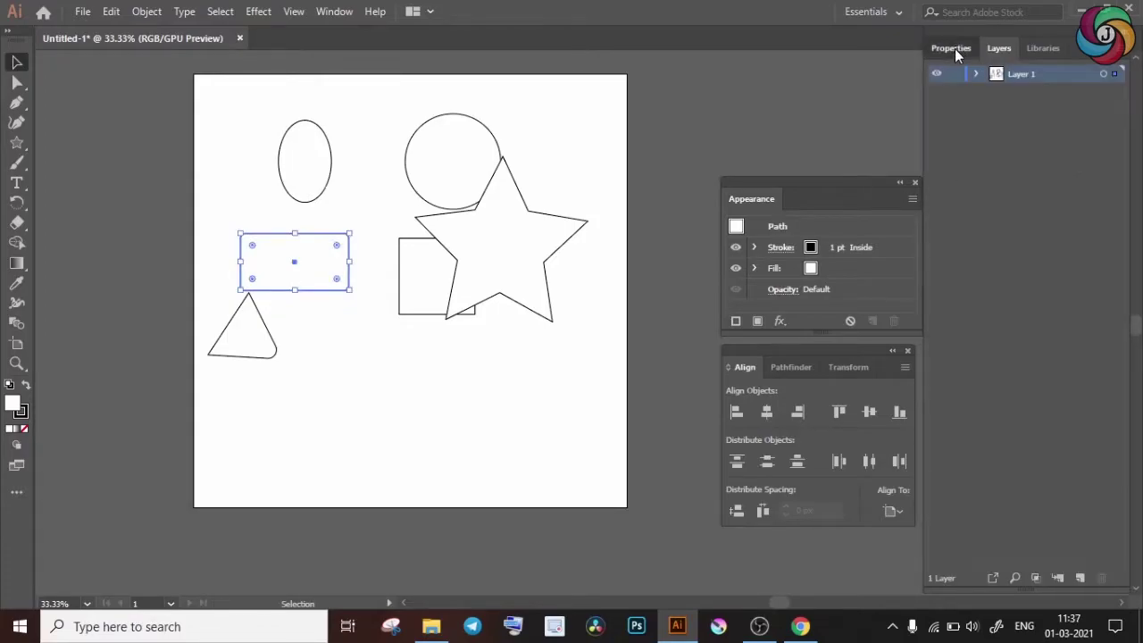
pyautogui.click(955, 48)
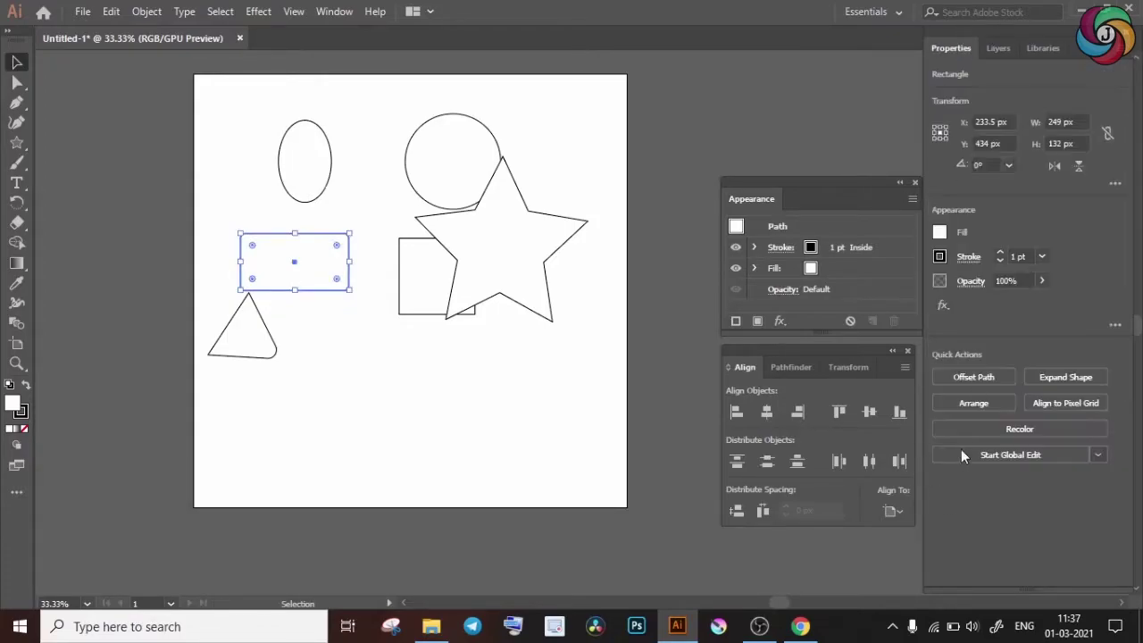
pyautogui.click(940, 233)
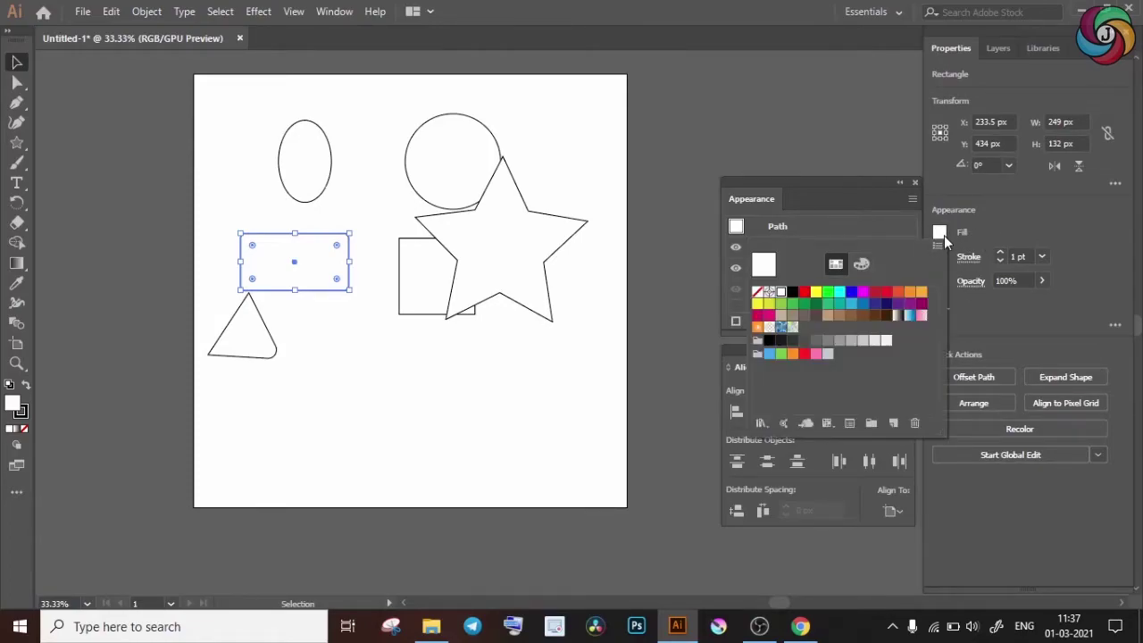
pyautogui.click(840, 293)
pyautogui.click(667, 363)
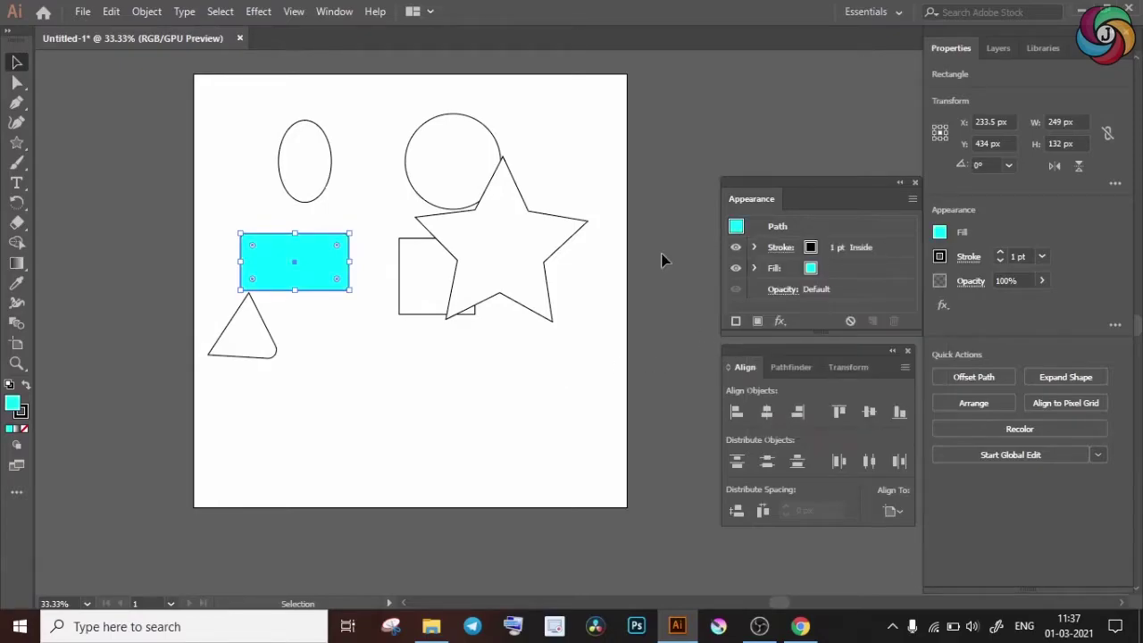
# Give the rectangle a magenta outline and raise the stroke weight to 2 pt
pyautogui.click(940, 257)
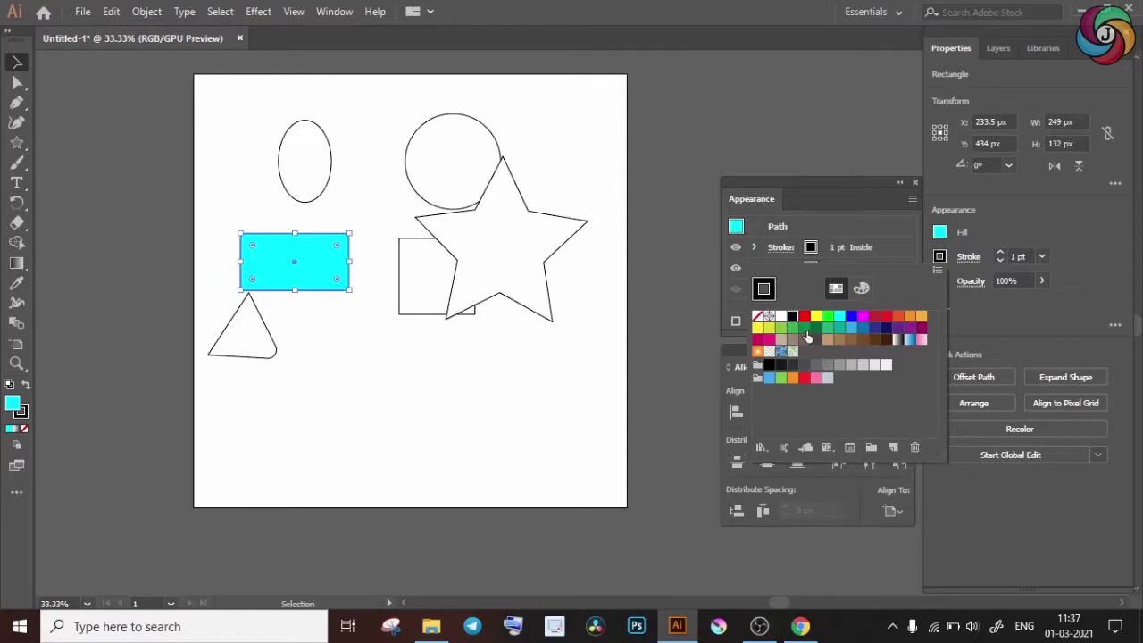
pyautogui.click(864, 323)
pyautogui.click(666, 384)
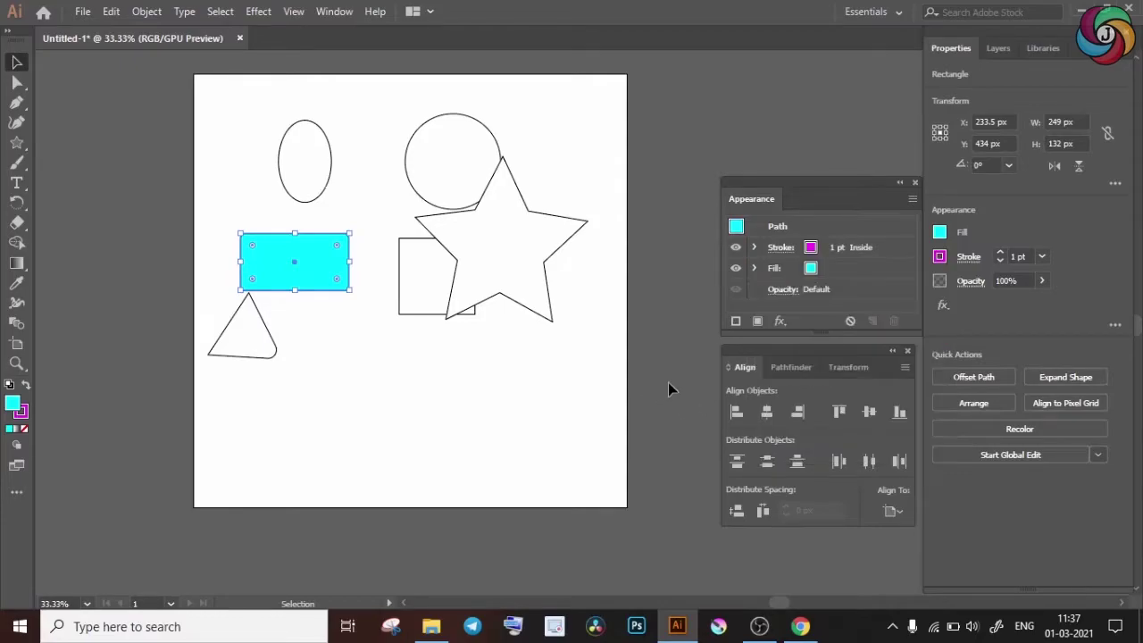
pyautogui.click(668, 382)
pyautogui.click(347, 257)
pyautogui.click(1000, 253)
pyautogui.click(1001, 253)
pyautogui.click(442, 339)
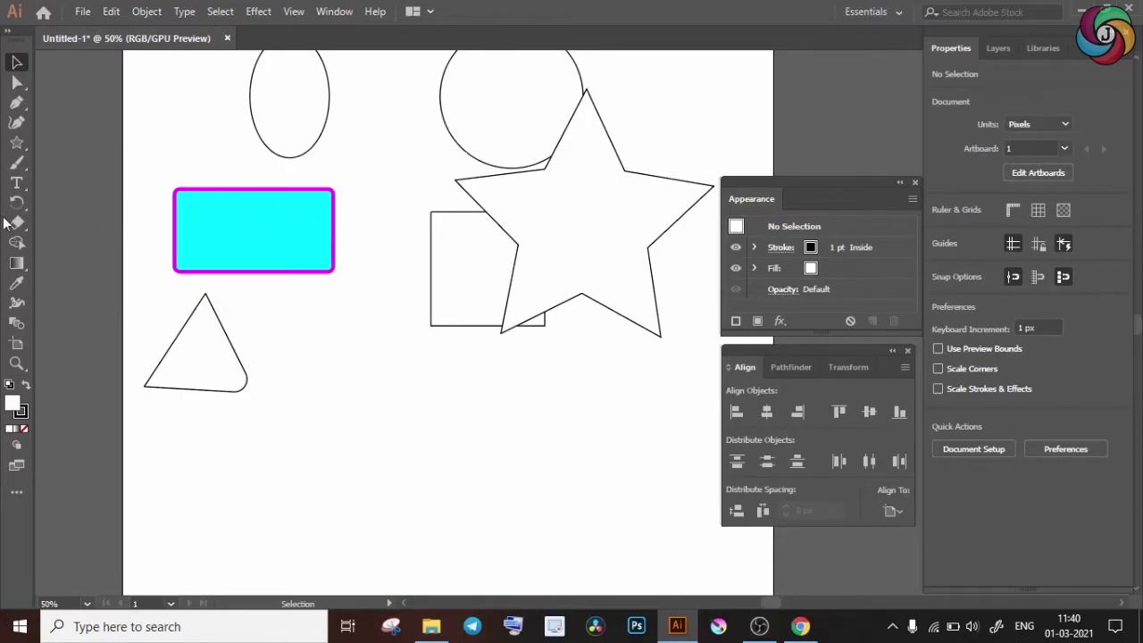
# Draw an ellipse and a larger one below it, then move the larger up to overlap
pyautogui.scroll(-3, 396, 434)
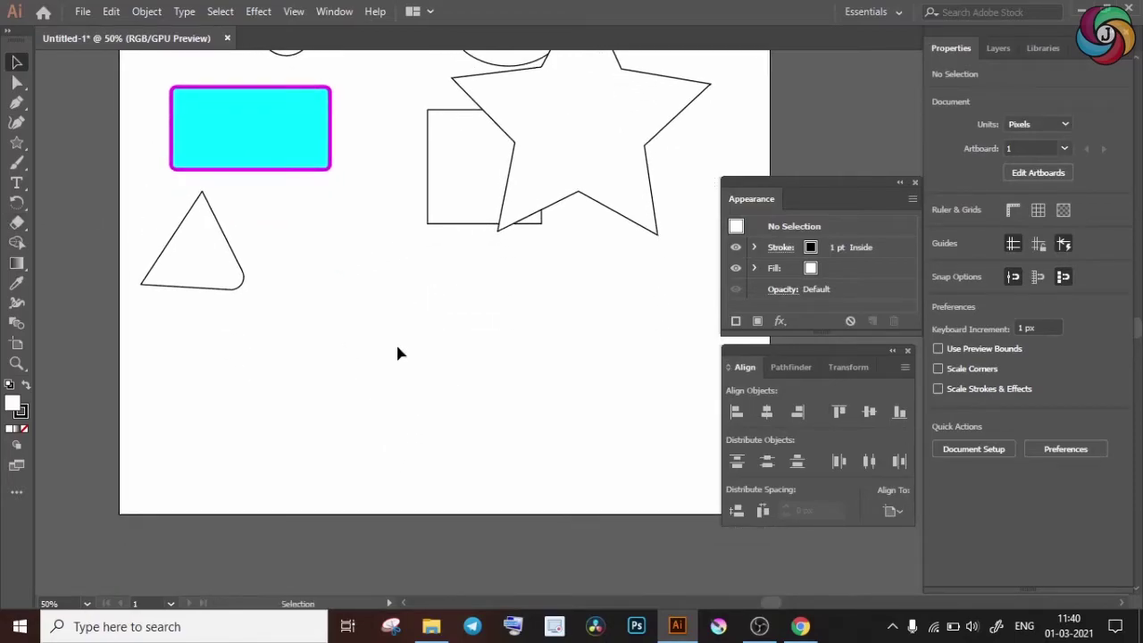
pyautogui.moveTo(16, 142); pyautogui.dragTo(83, 163)
pyautogui.moveTo(328, 318)
pyautogui.mouseDown()
pyautogui.moveTo(467, 419)
pyautogui.moveTo(483, 459)
pyautogui.mouseUp()
pyautogui.moveTo(301, 392)
pyautogui.mouseDown()
pyautogui.moveTo(451, 482)
pyautogui.moveTo(520, 543)
pyautogui.moveTo(527, 558)
pyautogui.moveTo(515, 560)
pyautogui.mouseUp()
pyautogui.press('v')
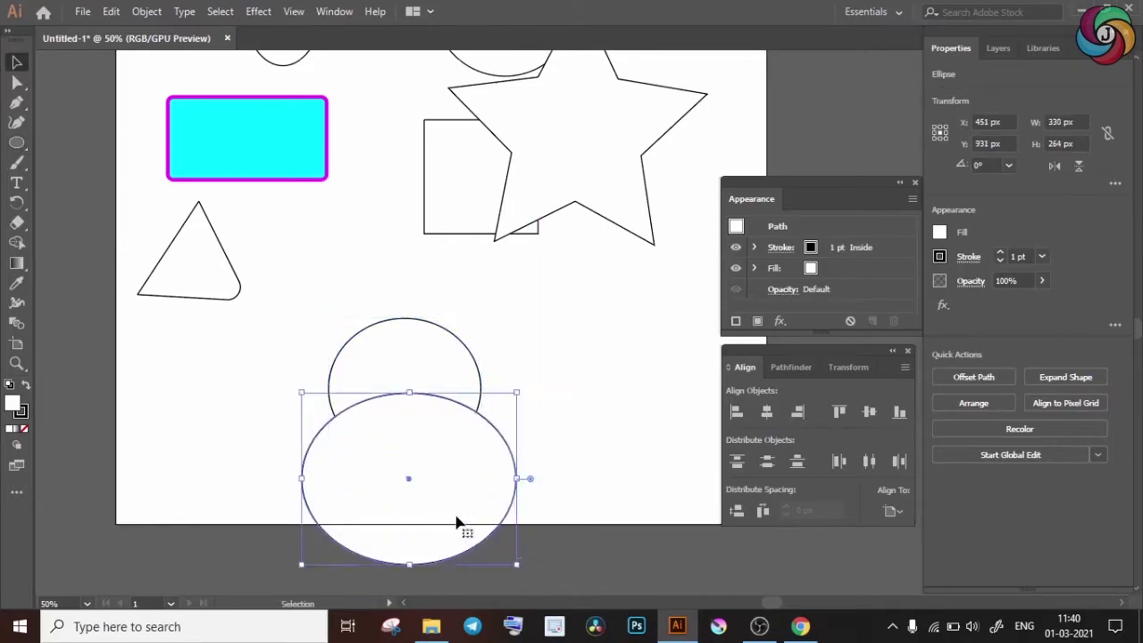
pyautogui.moveTo(456, 524); pyautogui.dragTo(453, 482)
pyautogui.click(366, 302)
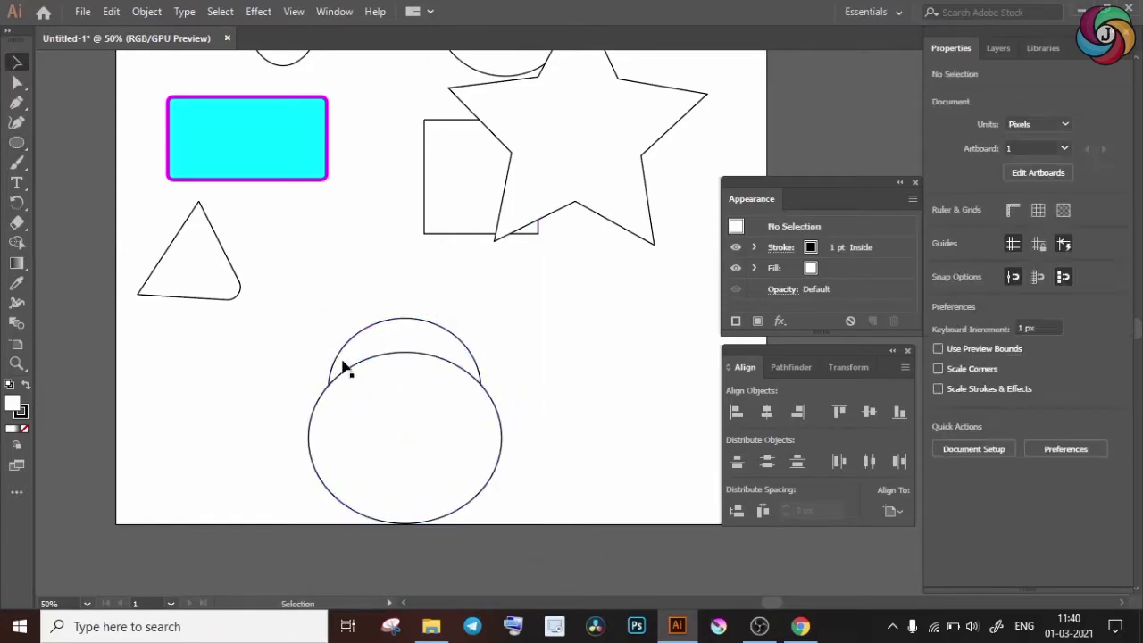
# Split both ellipses with the Shape Builder, test by pulling the top cap, then undo
pyautogui.moveTo(407, 466); pyautogui.dragTo(492, 454)
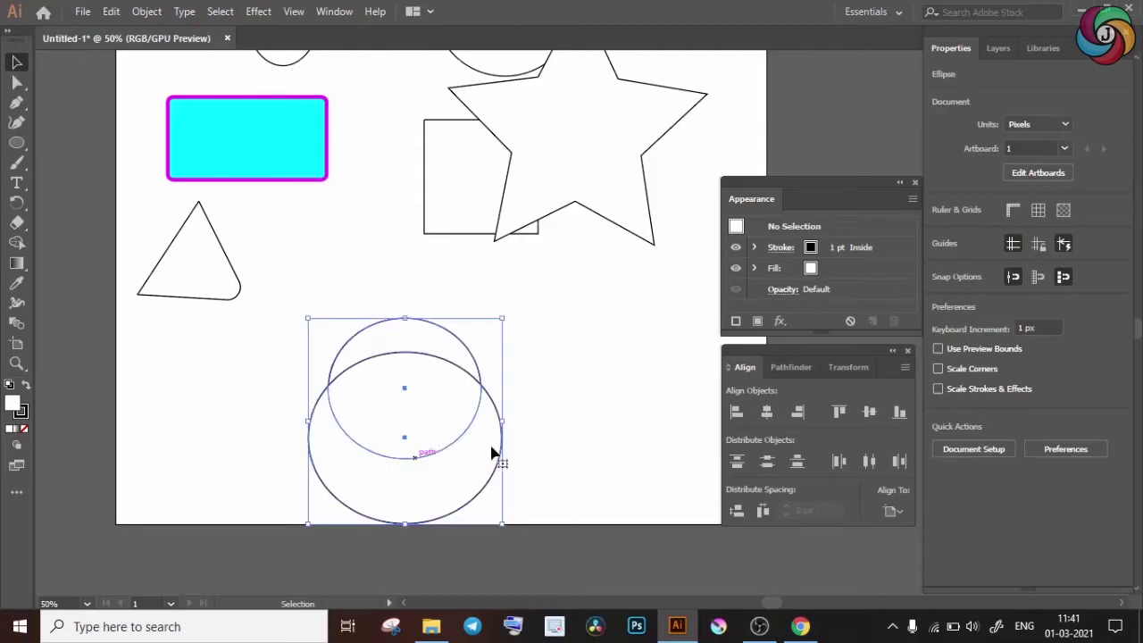
pyautogui.click(17, 242)
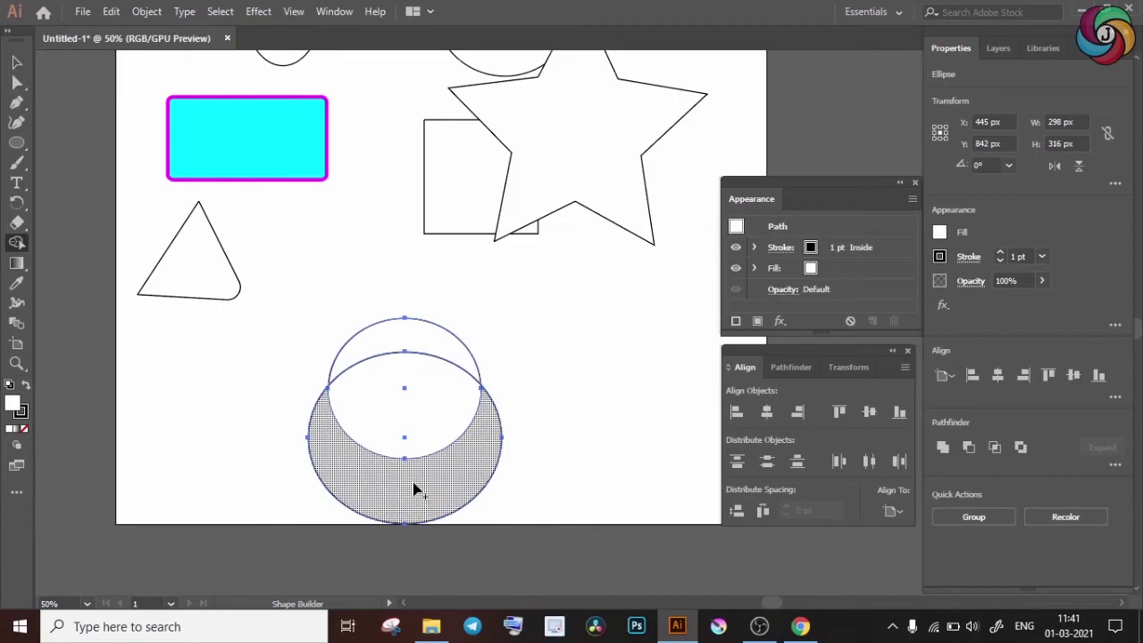
pyautogui.click(441, 350)
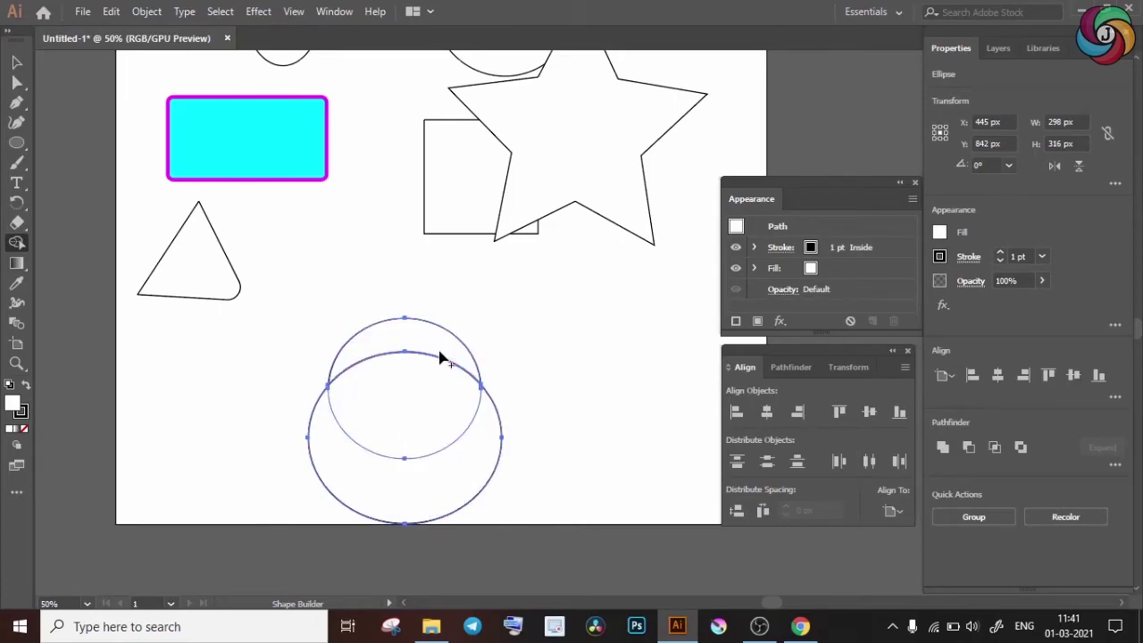
pyautogui.press('v')
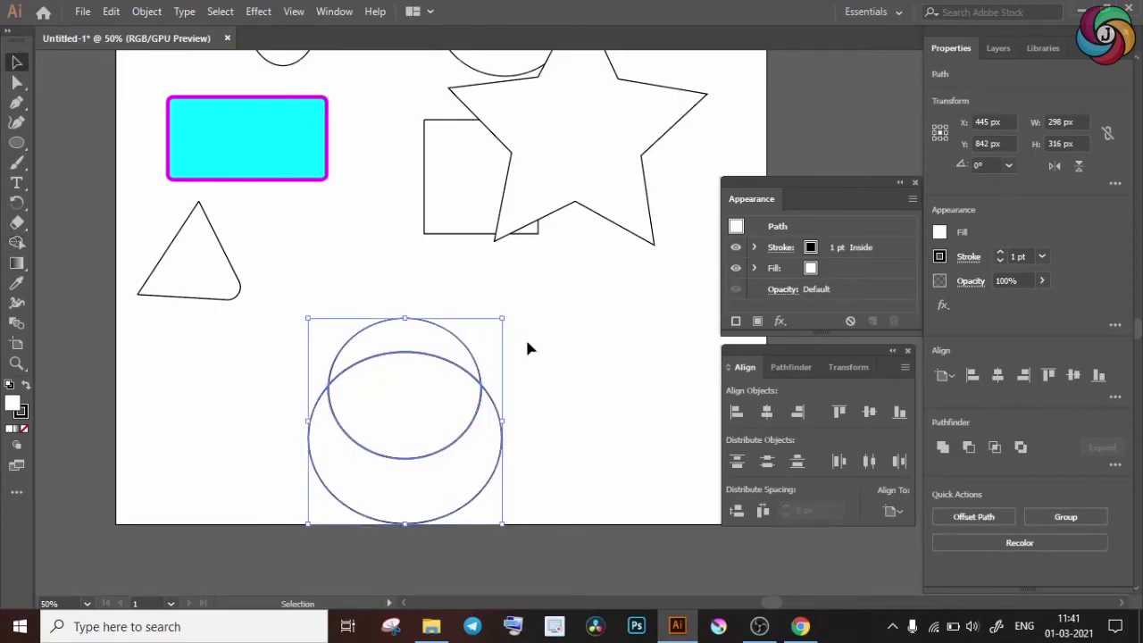
pyautogui.moveTo(447, 344); pyautogui.dragTo(447, 310)
pyautogui.click(539, 375)
pyautogui.click(447, 505)
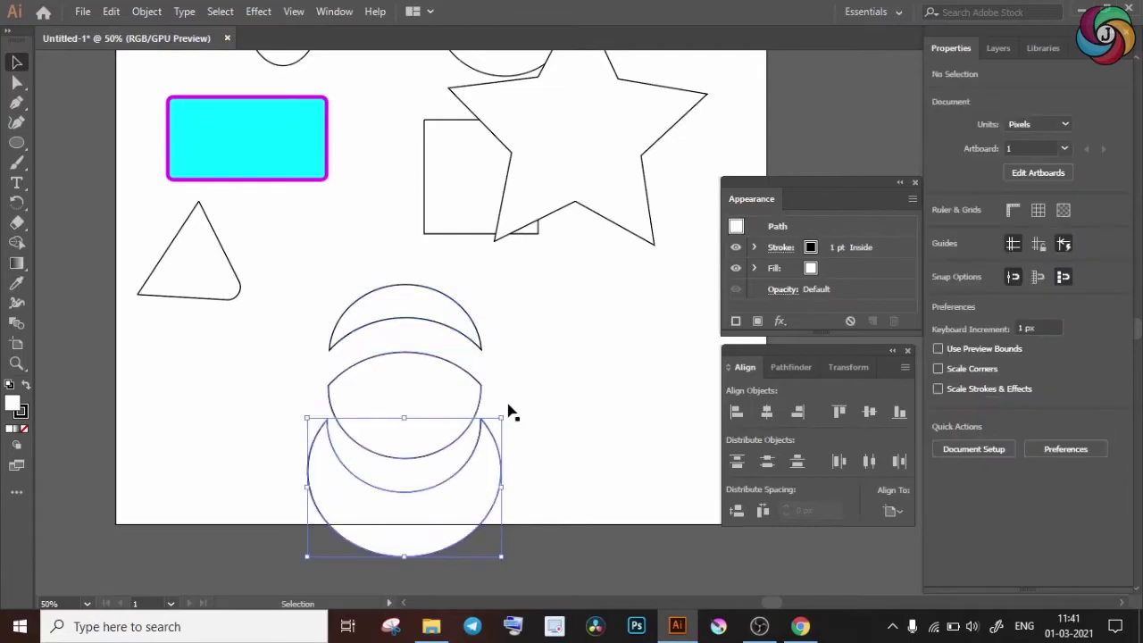
pyautogui.click(518, 406)
pyautogui.press('a')
pyautogui.hotkey('ctrl', 'z')
pyautogui.hotkey('ctrl', 'z')
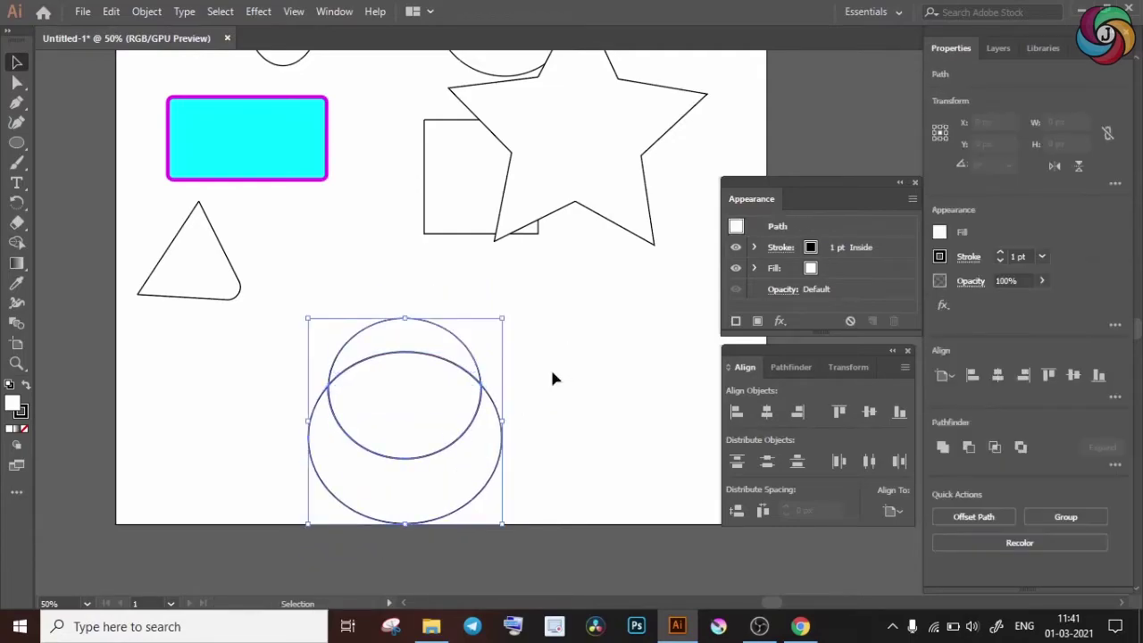
# Delete the overlap and lower part with the Shape Builder, leaving a crescent
pyautogui.press('v')
pyautogui.click(571, 401)
pyautogui.moveTo(572, 500); pyautogui.dragTo(319, 332)
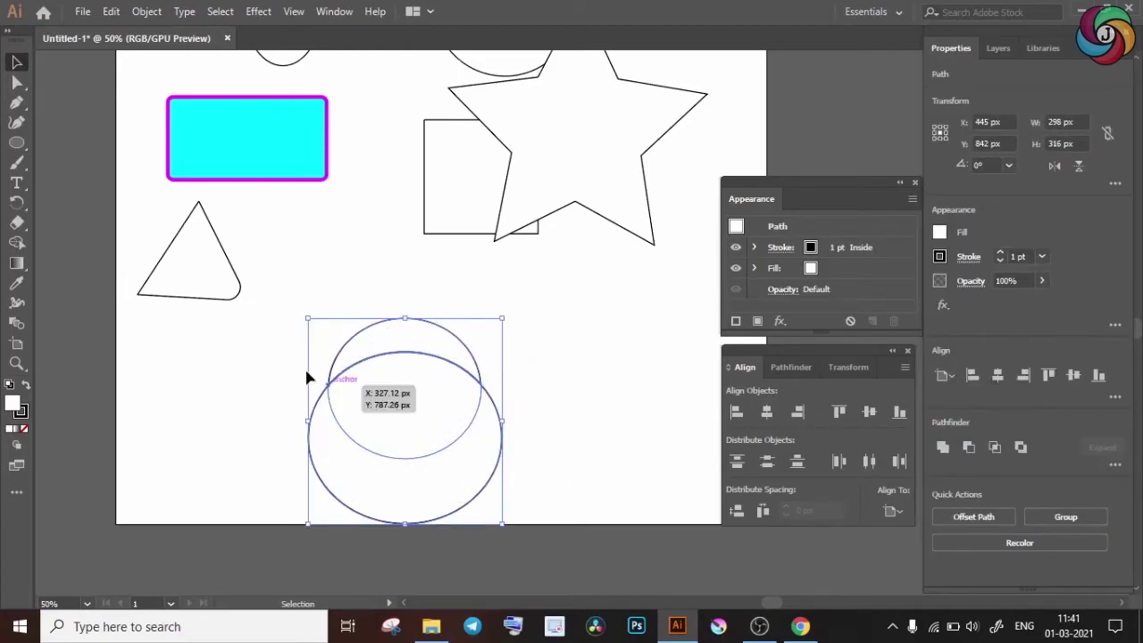
pyautogui.click(18, 245)
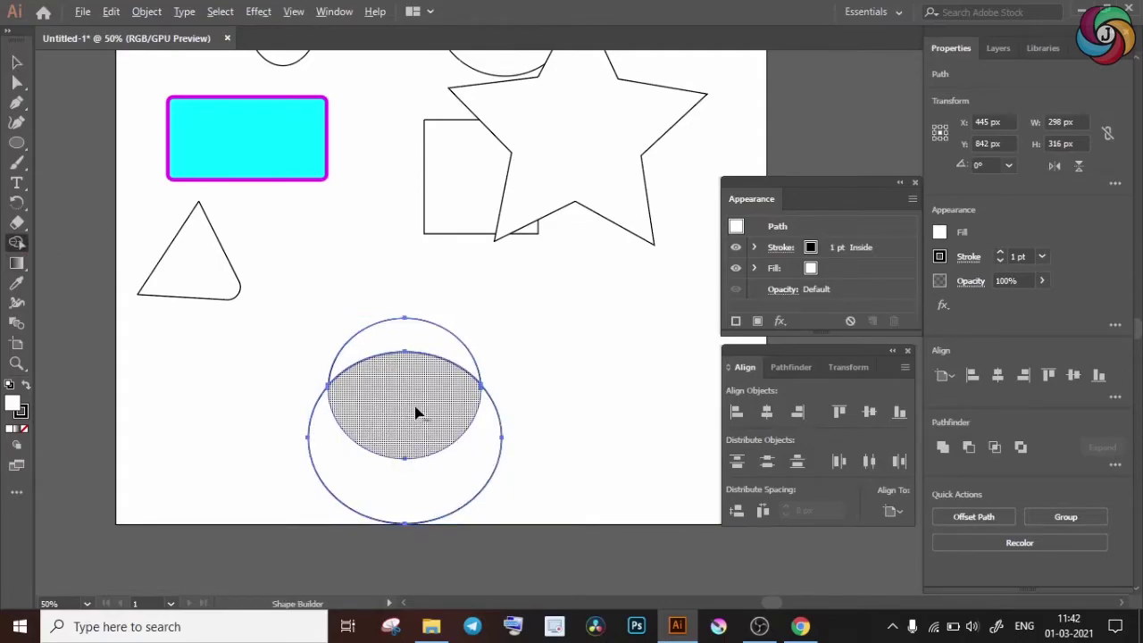
pyautogui.moveTo(425, 414); pyautogui.dragTo(439, 491)
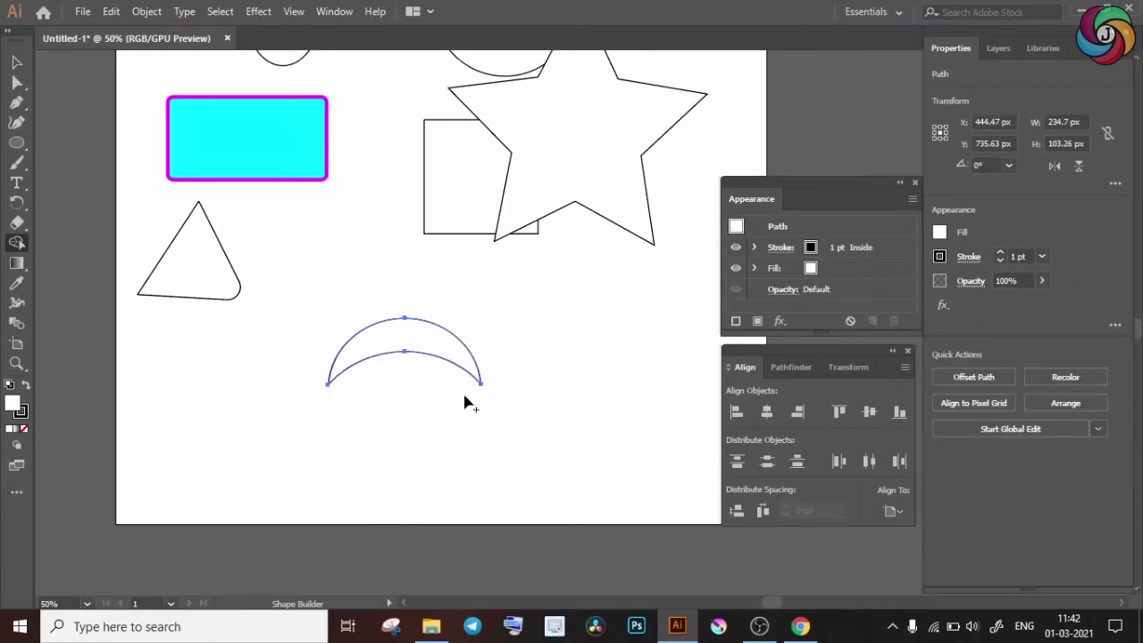
# Rotate the crescent to about 229° so it stands upright
pyautogui.press('v')
pyautogui.click(463, 444)
pyautogui.click(465, 366)
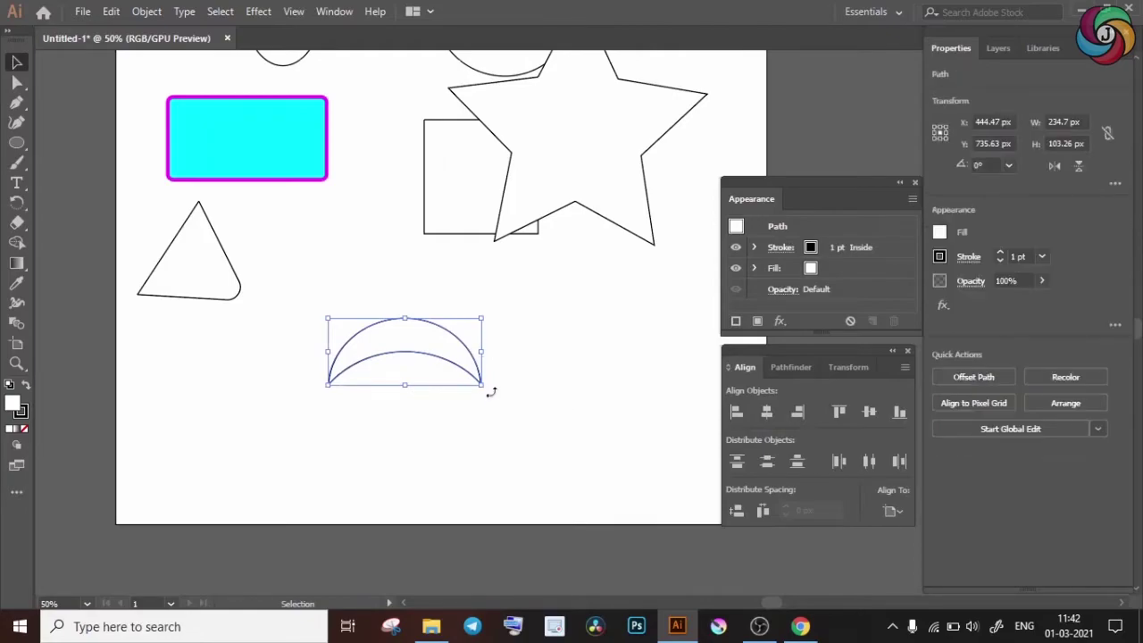
pyautogui.moveTo(491, 391); pyautogui.dragTo(302, 389)
pyautogui.click(455, 381)
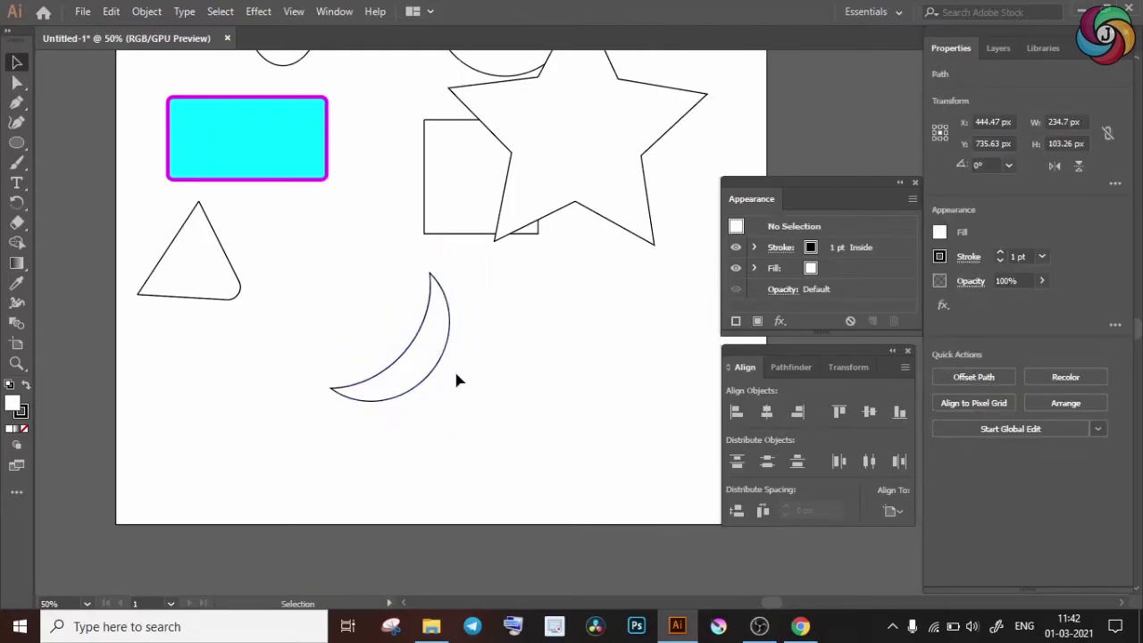
pyautogui.hotkey('ctrl', '-')
# Eyedrop the rectangle's cyan fill and magenta outline onto the crescent, then move the square below the star
pyautogui.click(372, 382)
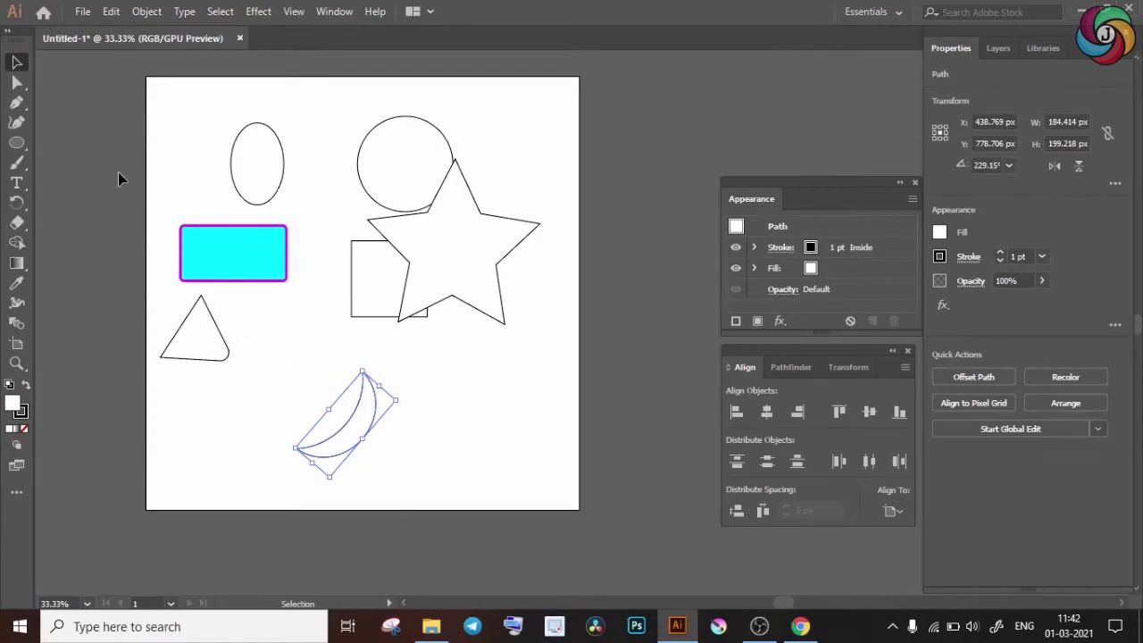
pyautogui.click(16, 282)
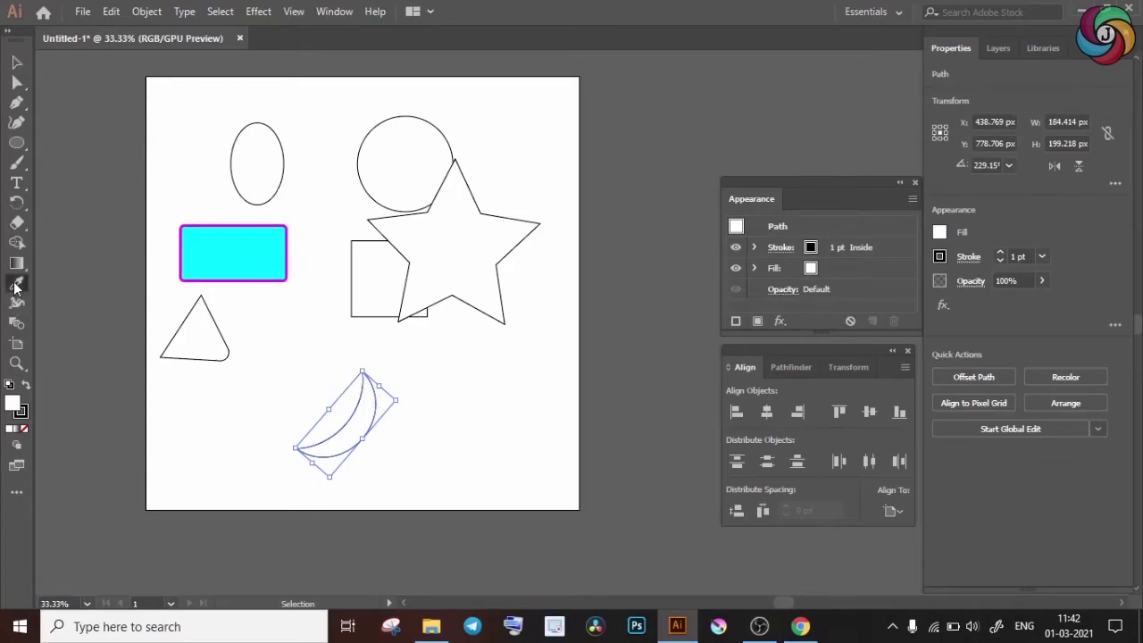
pyautogui.click(239, 265)
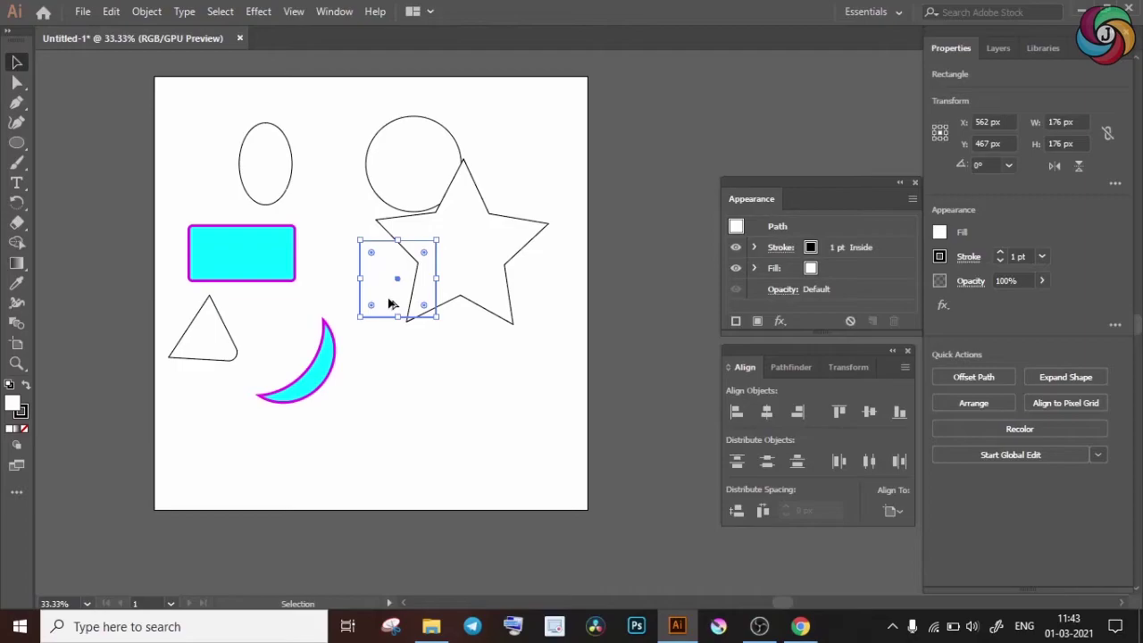
pyautogui.moveTo(390, 304); pyautogui.dragTo(436, 456)
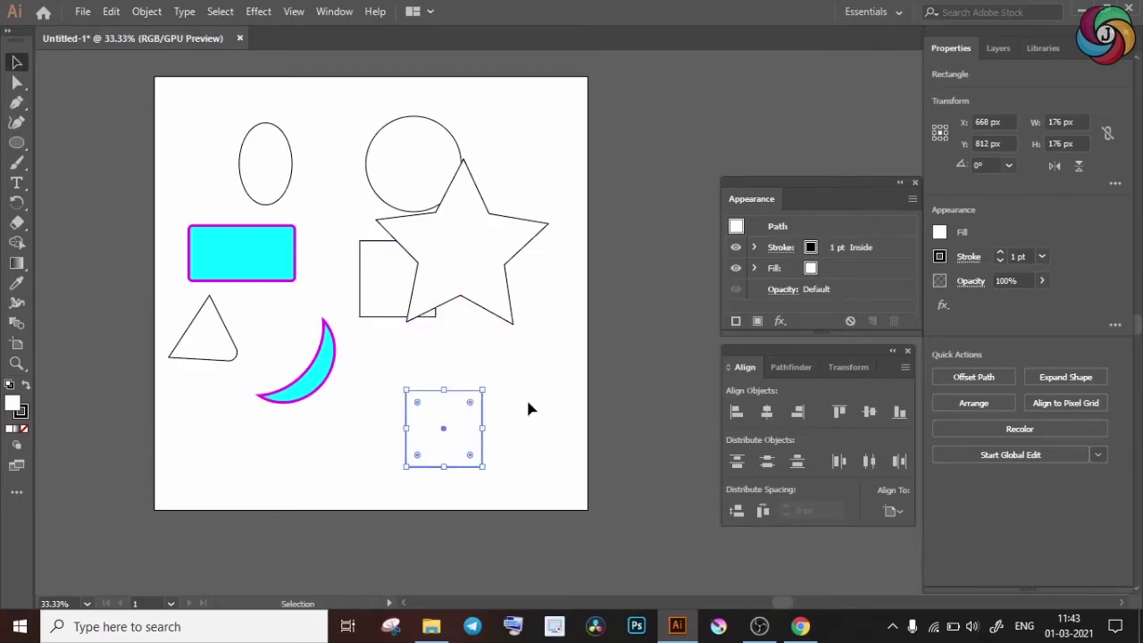
pyautogui.click(543, 373)
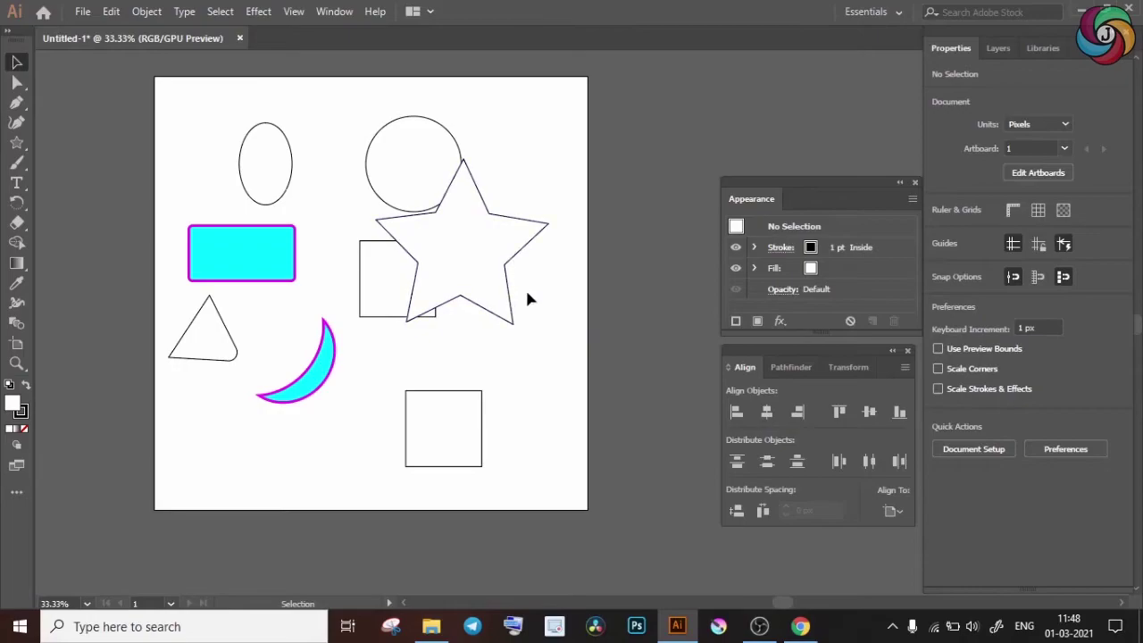
# Move the star onto the lower square and delete its region outside with Shape Builder
pyautogui.moveTo(514, 320); pyautogui.dragTo(515, 547)
pyautogui.moveTo(504, 354); pyautogui.dragTo(452, 477)
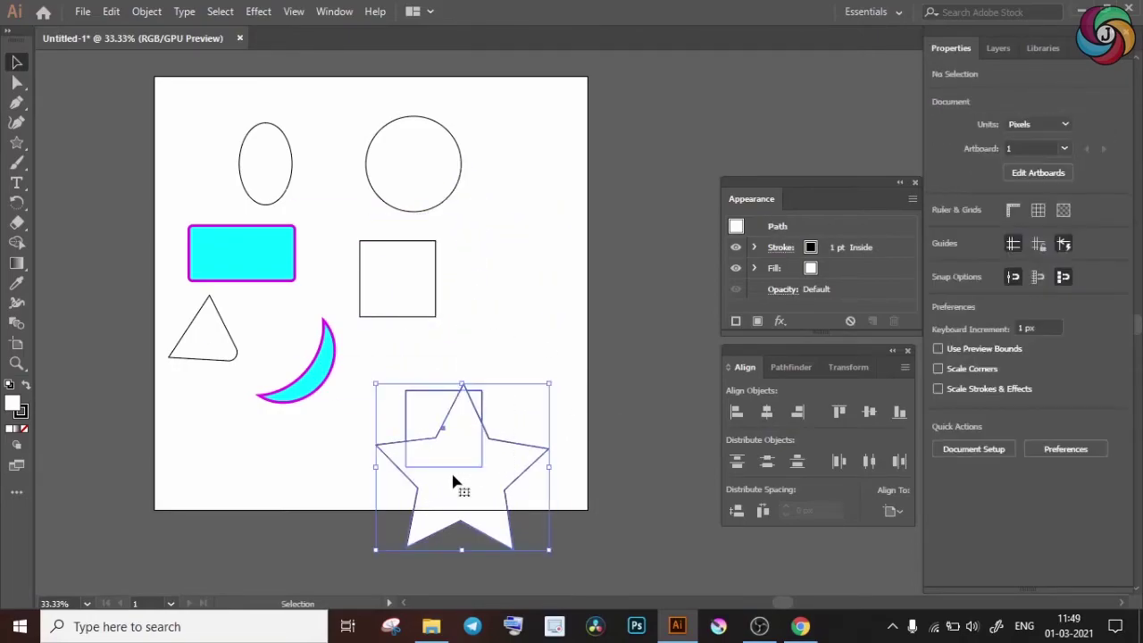
pyautogui.click(16, 242)
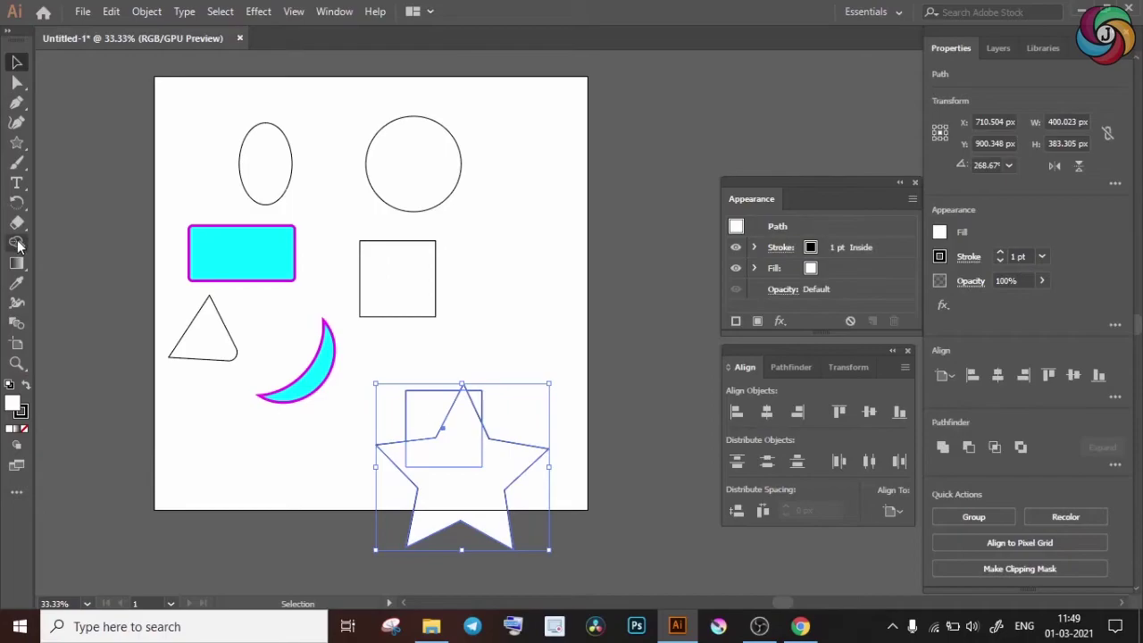
pyautogui.keyDown('alt'); pyautogui.click(470, 497); pyautogui.keyUp('alt')
# Remove the leftover star piece at the square's top and bring the artboard back into view
pyautogui.press('v')
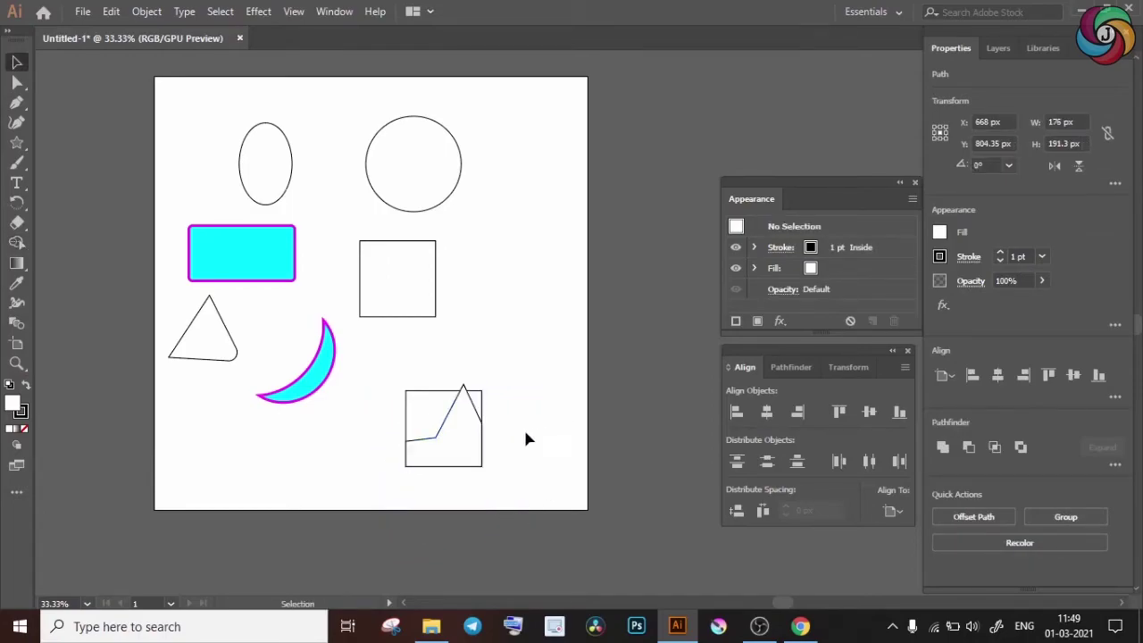
pyautogui.scroll(2, 524, 438)
pyautogui.hotkey('shift', 'm')
pyautogui.keyDown('alt'); pyautogui.click(427, 308); pyautogui.keyUp('alt')
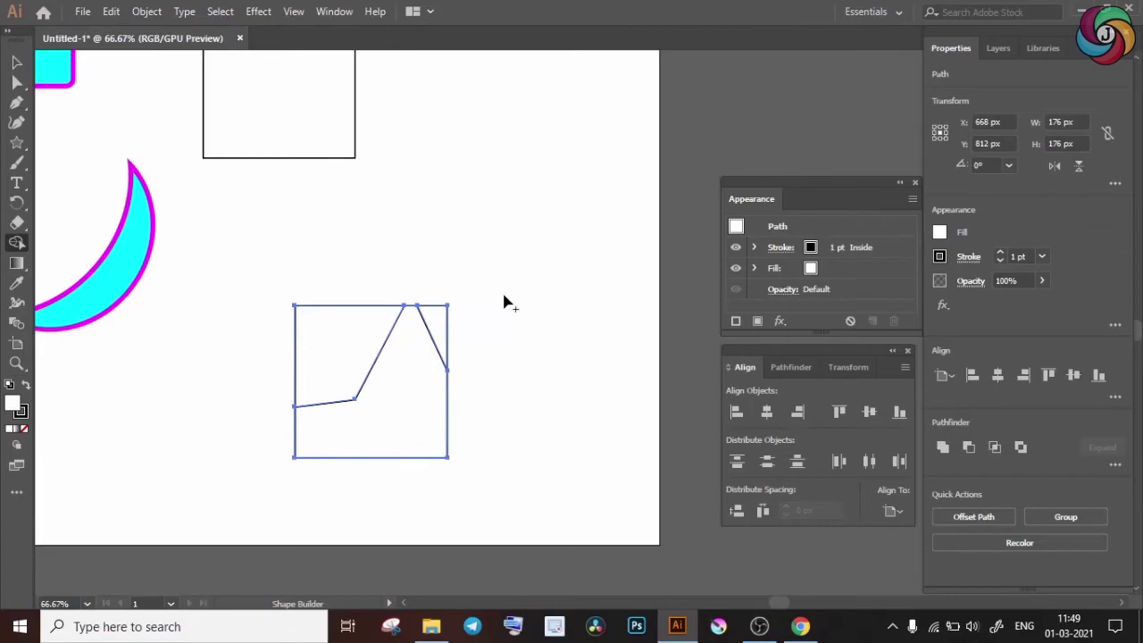
pyautogui.scroll(-2, 503, 301)
pyautogui.press('v')
pyautogui.moveTo(505, 452); pyautogui.dragTo(419, 474)
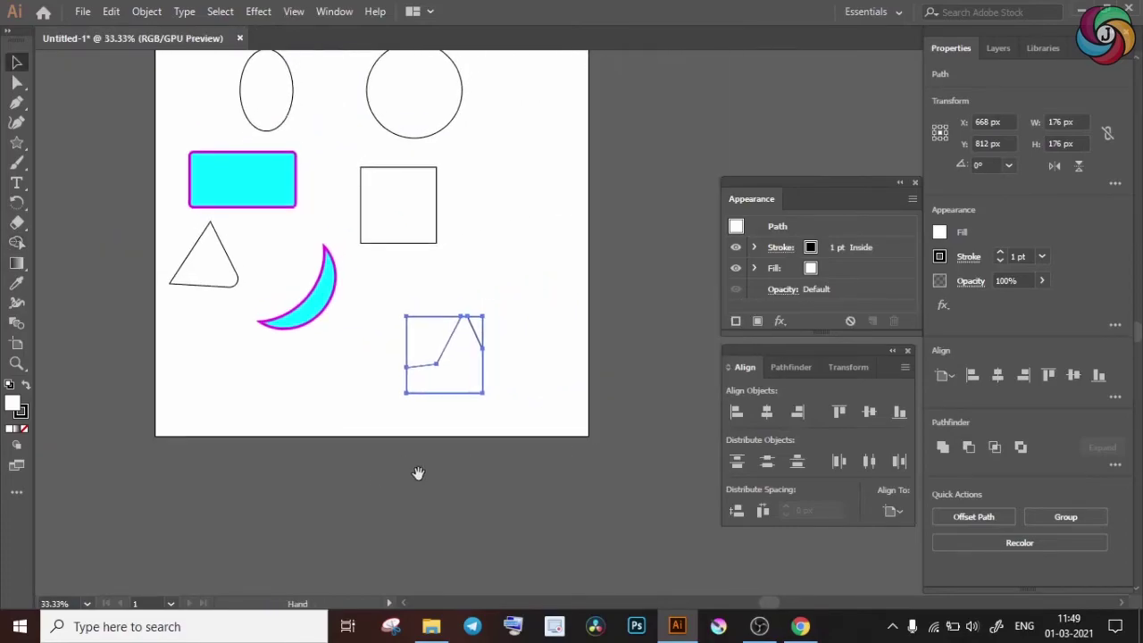
pyautogui.click(528, 395)
pyautogui.moveTo(527, 395); pyautogui.dragTo(521, 360)
pyautogui.moveTo(537, 293); pyautogui.dragTo(523, 300)
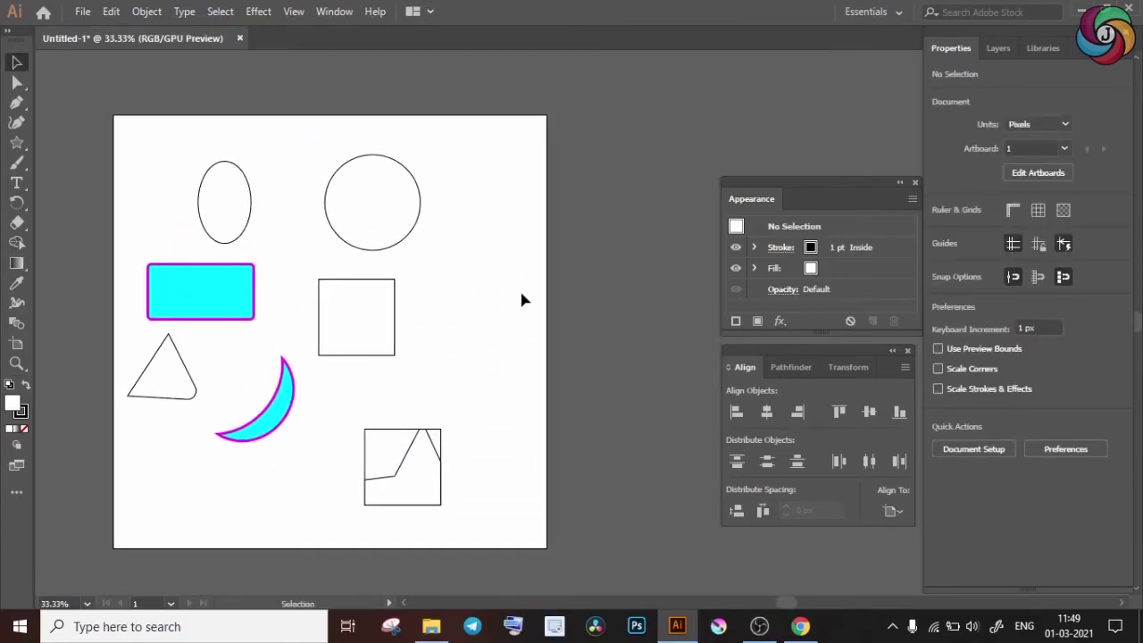
# Move the red middle square slightly right and enable Draw Inside mode for it
pyautogui.click(386, 337)
pyautogui.moveTo(398, 350); pyautogui.dragTo(465, 351)
pyautogui.moveTo(531, 243); pyautogui.dragTo(471, 307)
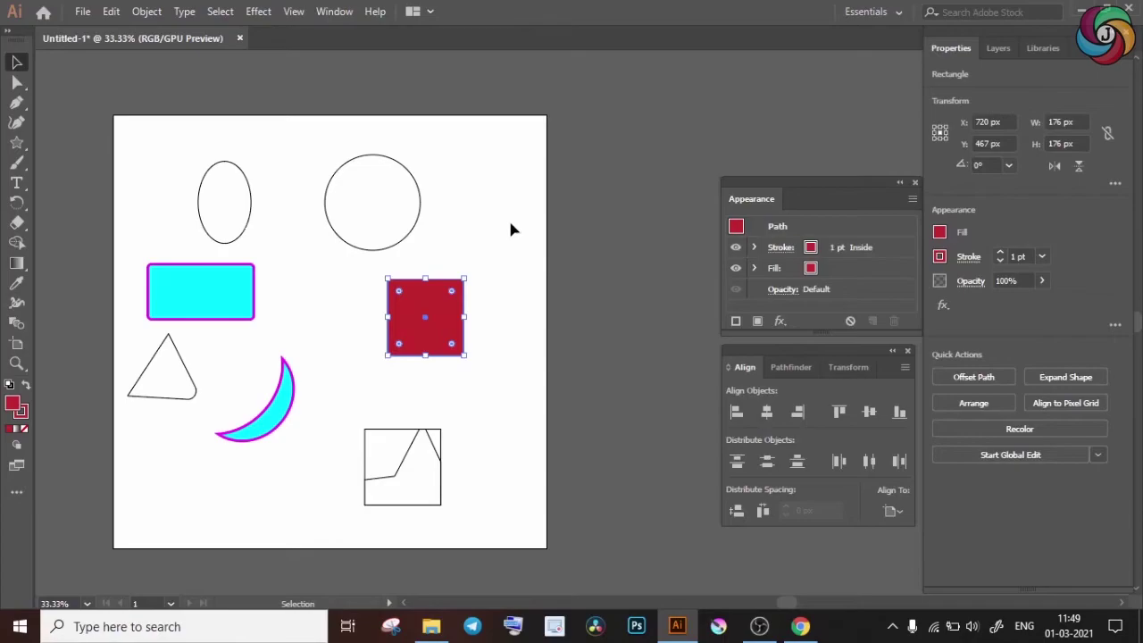
pyautogui.click(16, 447)
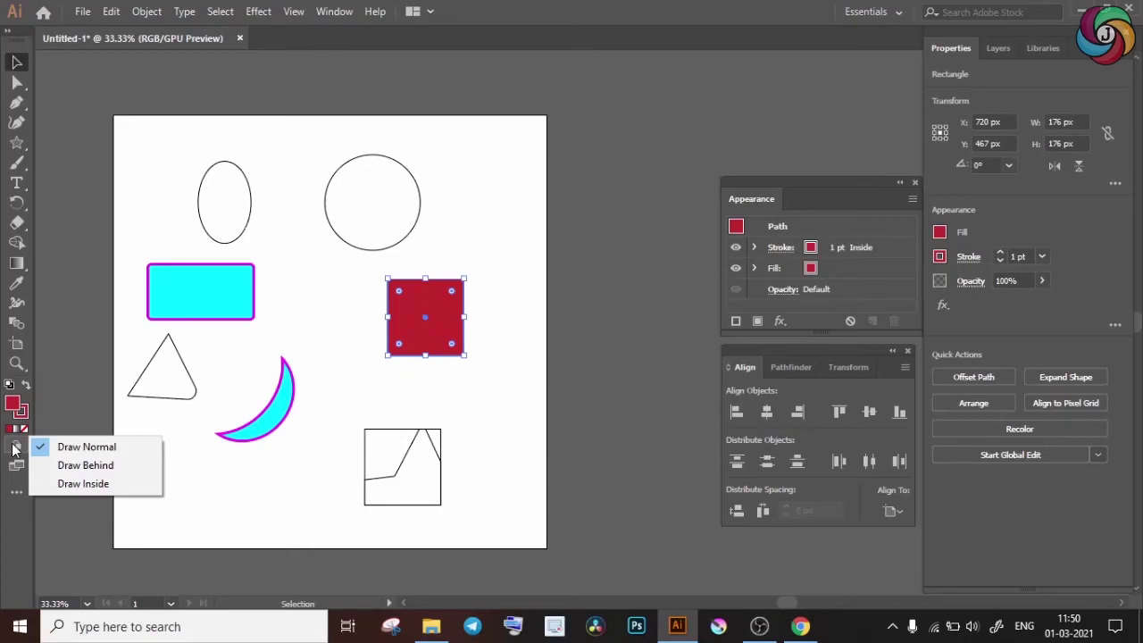
pyautogui.click(80, 482)
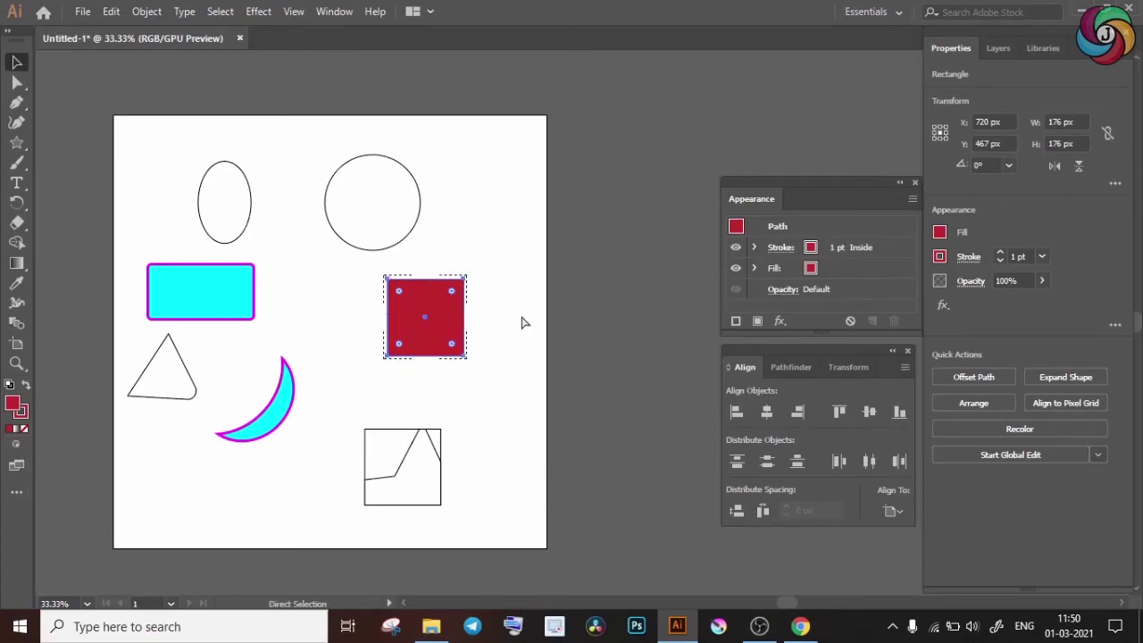
# Paste the star inside the red square, shrink it to the square's size, and rotate it to about 306°
pyautogui.hotkey('ctrl', 'v')
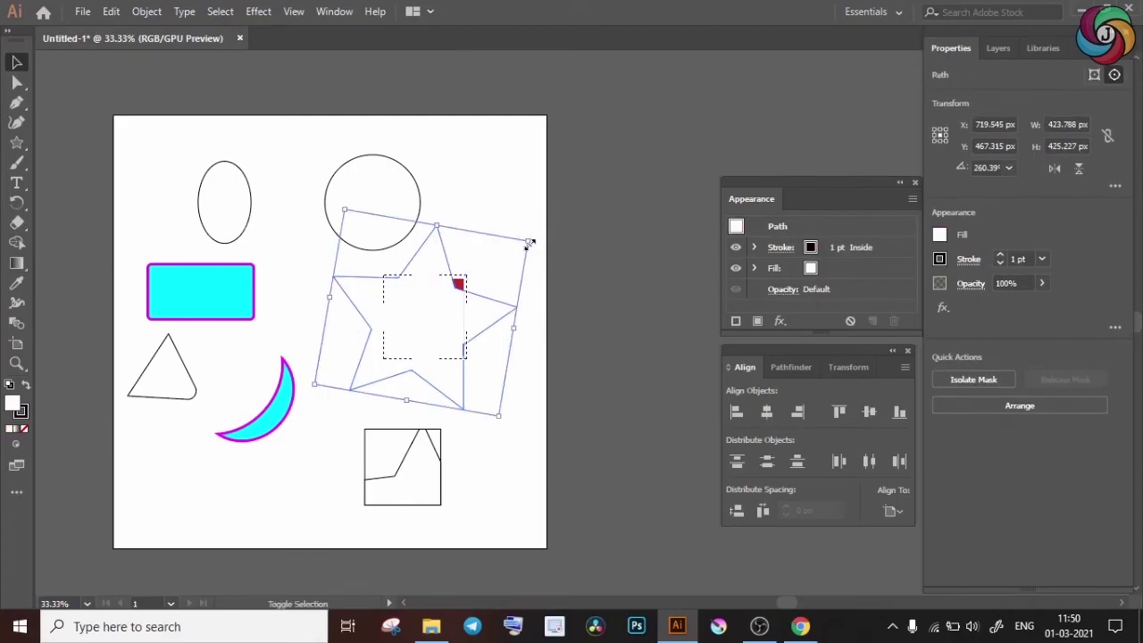
pyautogui.moveTo(529, 243); pyautogui.dragTo(490, 267)
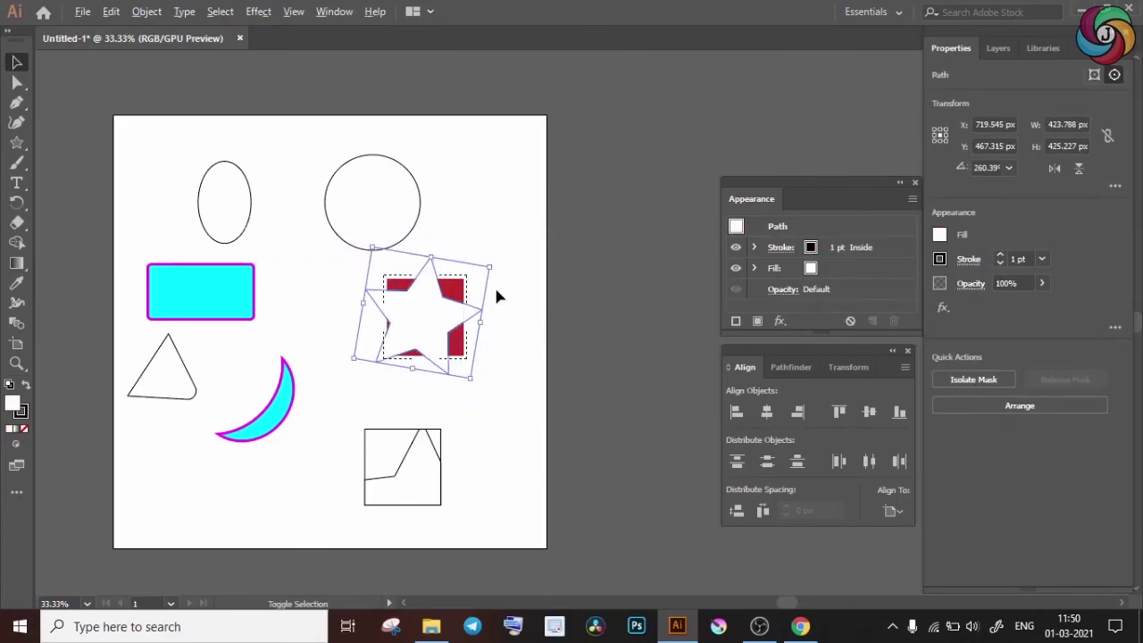
pyautogui.moveTo(474, 379); pyautogui.dragTo(457, 337)
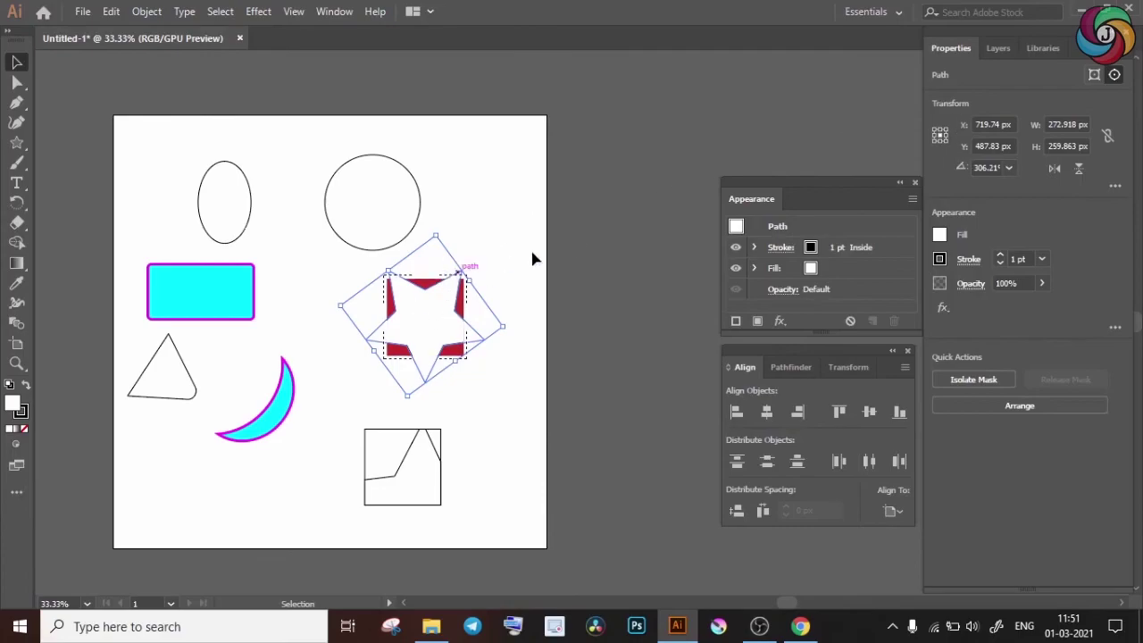
# Fill the star's clipping square with a green swatch instead of red, then deselect
pyautogui.click(1094, 75)
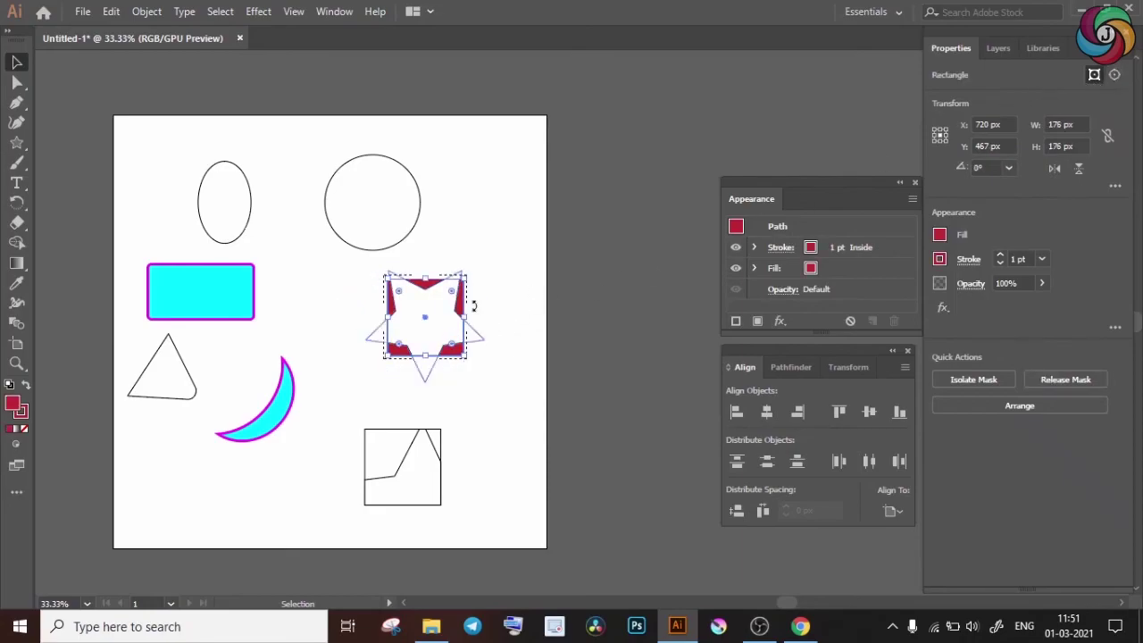
pyautogui.click(940, 233)
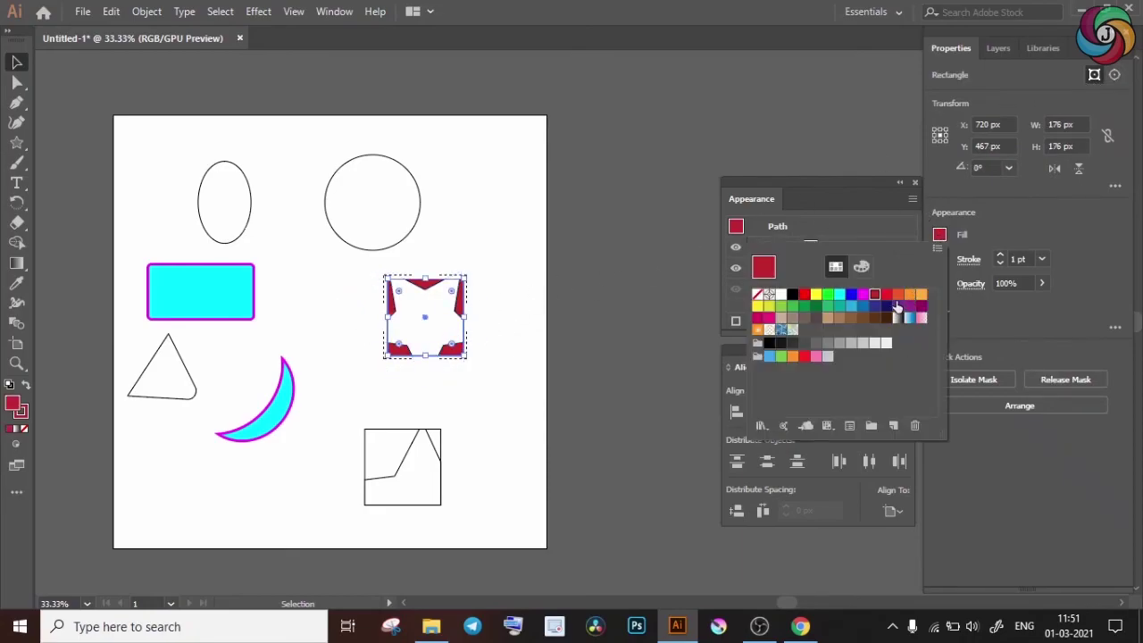
pyautogui.click(792, 306)
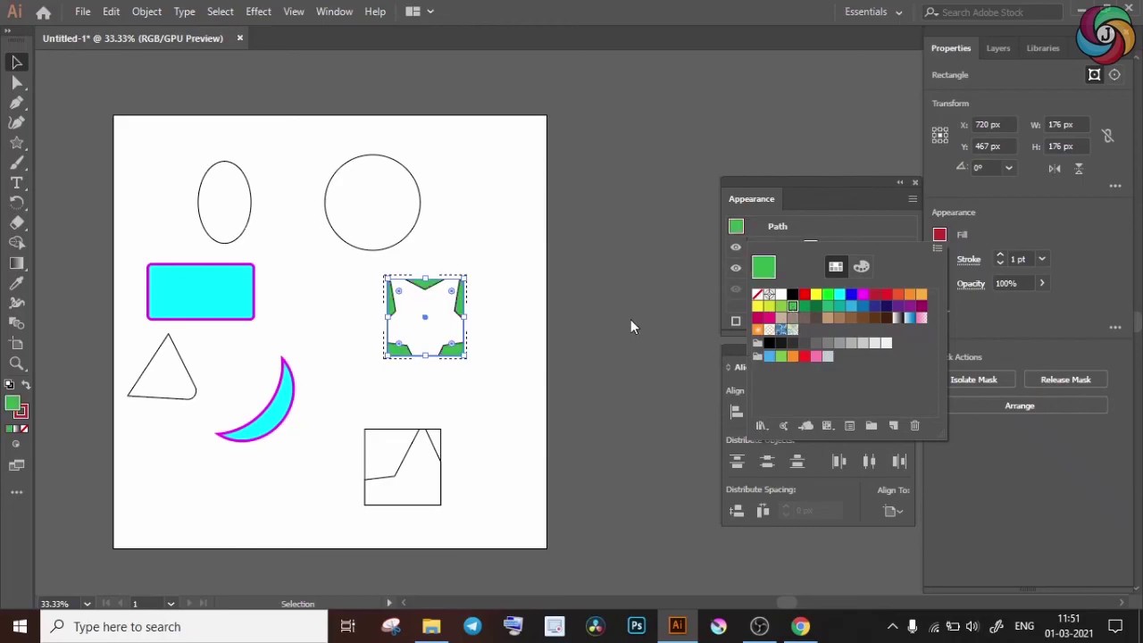
pyautogui.click(526, 258)
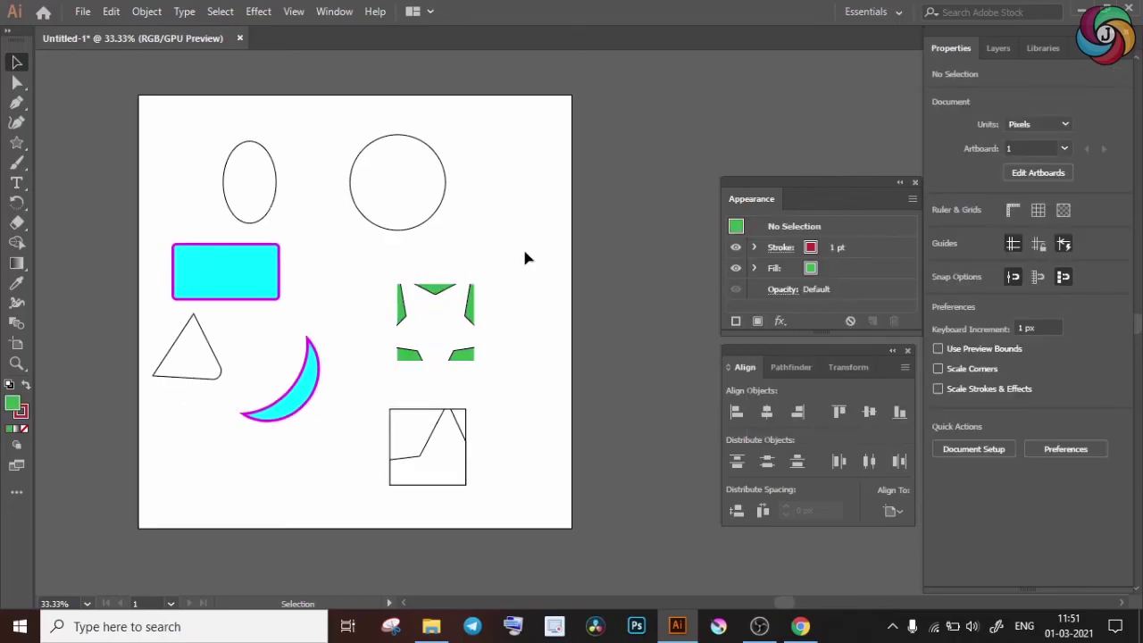